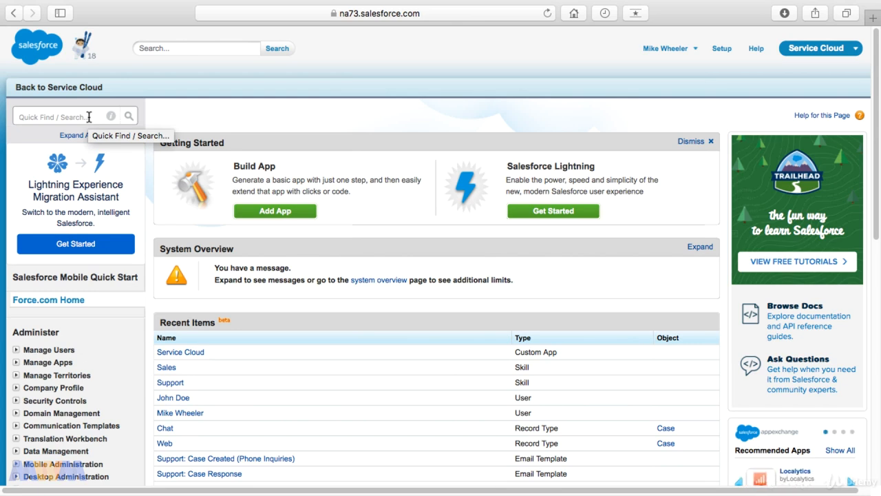
Step: Go to the Static Resources setup page by searching Quick Find for 'static'
{"action": "left_click", "coordinate": [89, 117]}
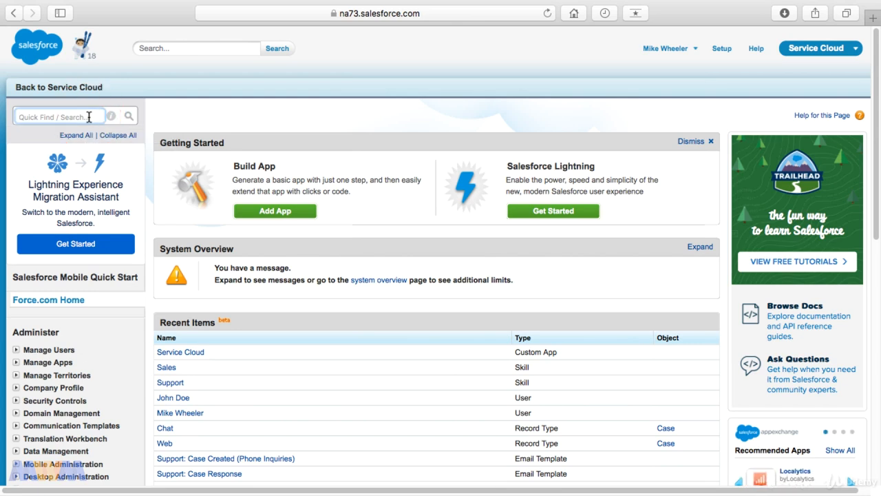
{"action": "type", "text": "static"}
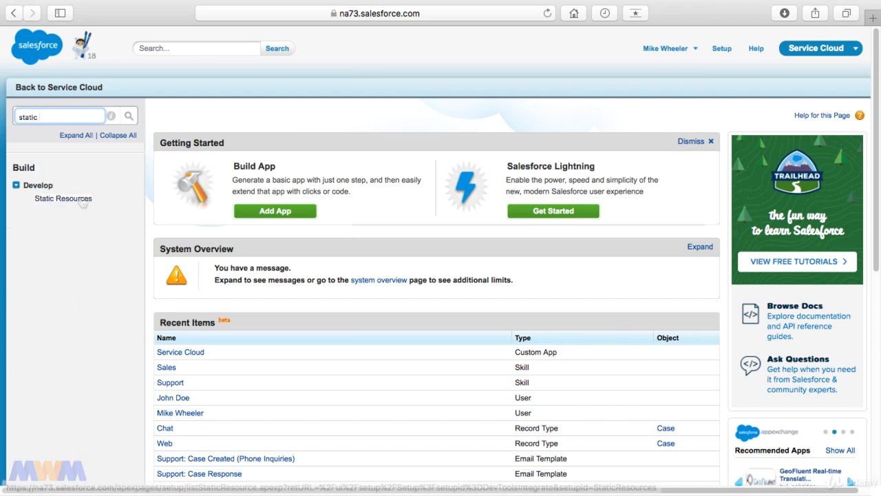
{"action": "left_click", "coordinate": [63, 198]}
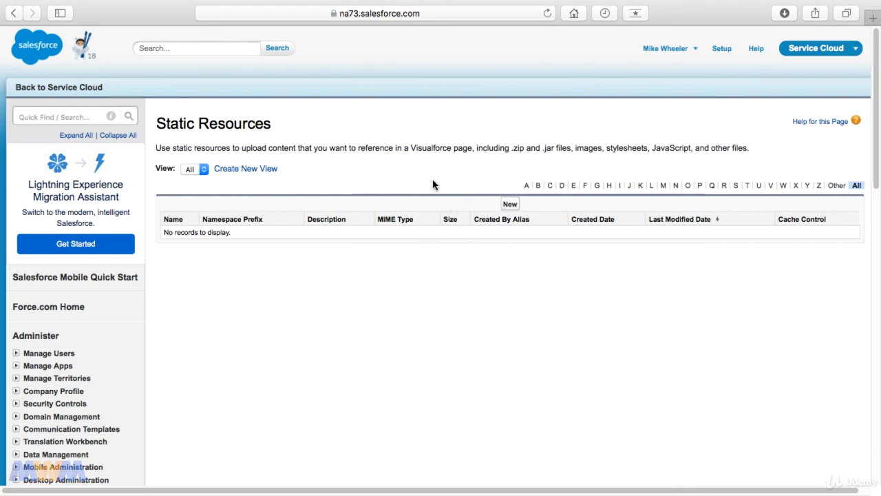
Step: Create a static resource named Online from online.jpg with Public cache control
{"action": "left_click", "coordinate": [509, 205]}
{"action": "left_click", "coordinate": [348, 196]}
{"action": "type", "text": "Online"}
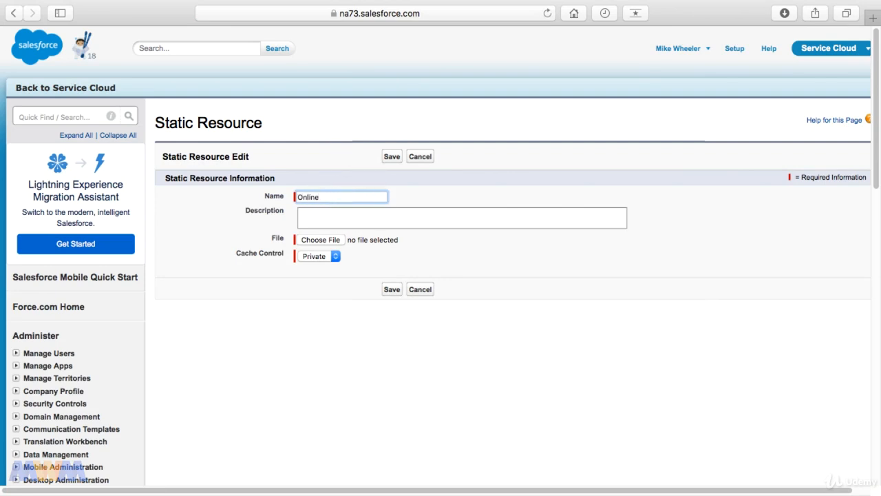
{"action": "left_click", "coordinate": [322, 256]}
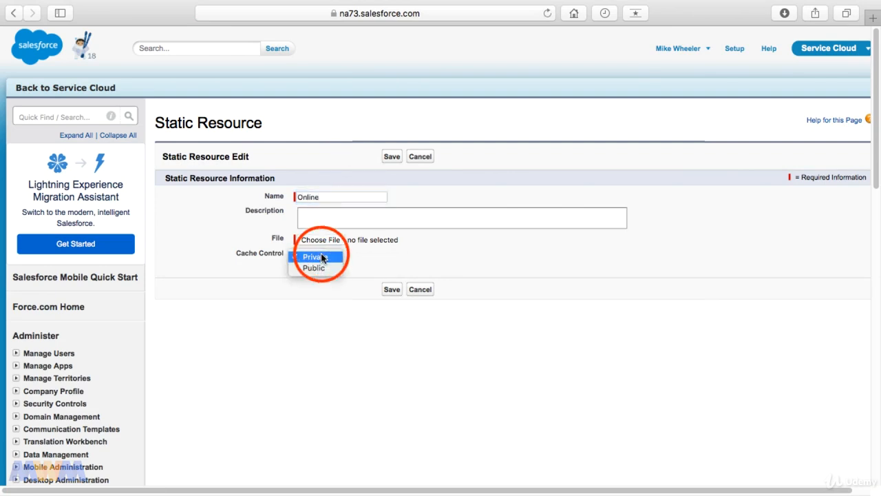
{"action": "left_click", "coordinate": [319, 268]}
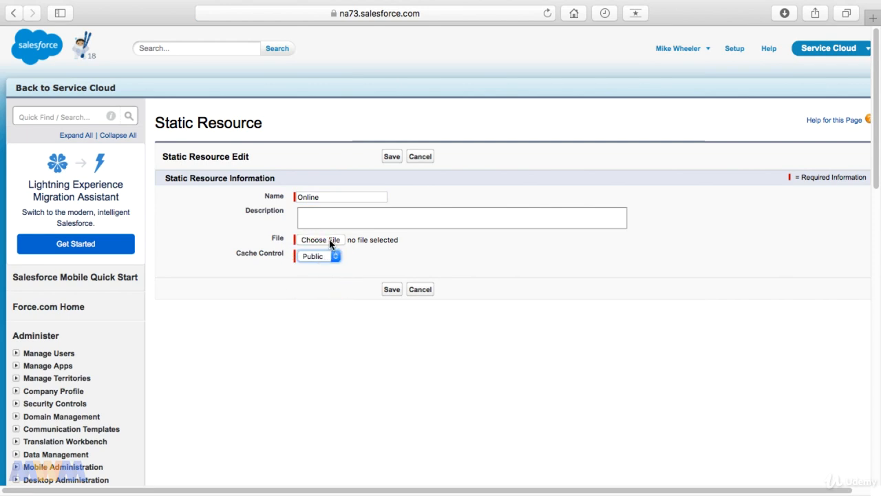
{"action": "left_click", "coordinate": [330, 242]}
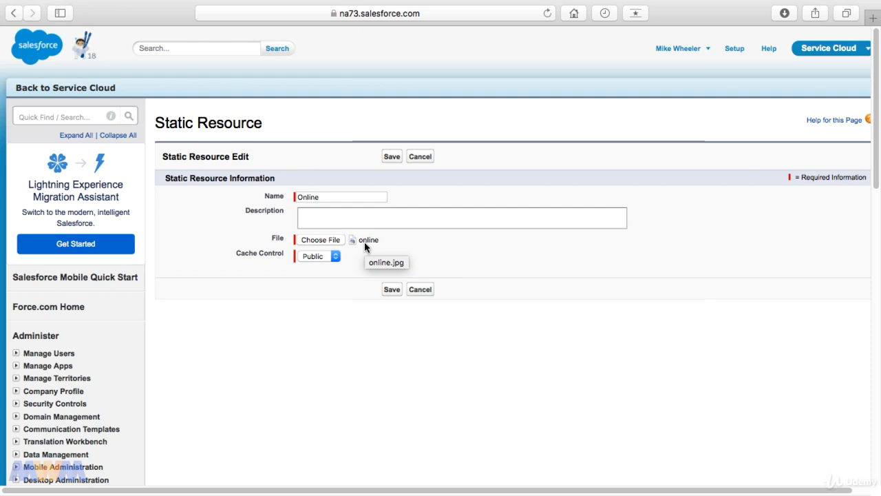
{"action": "left_click", "coordinate": [392, 290]}
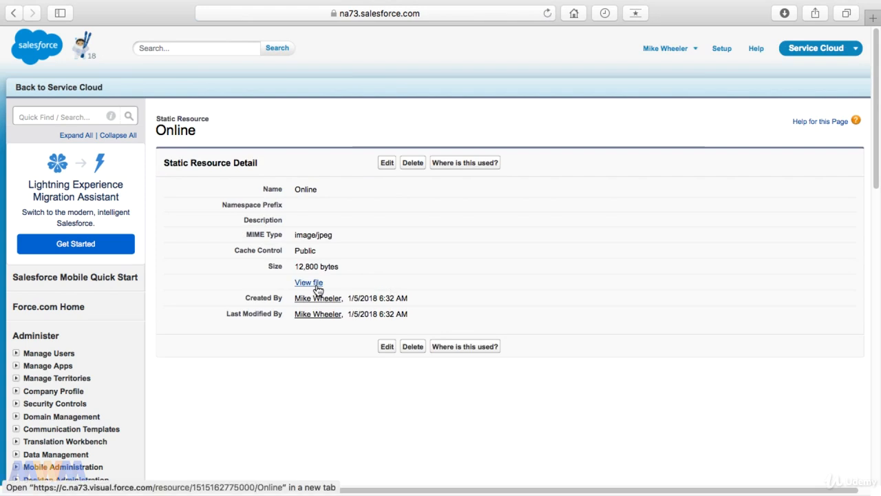
{"action": "left_click", "coordinate": [308, 282]}
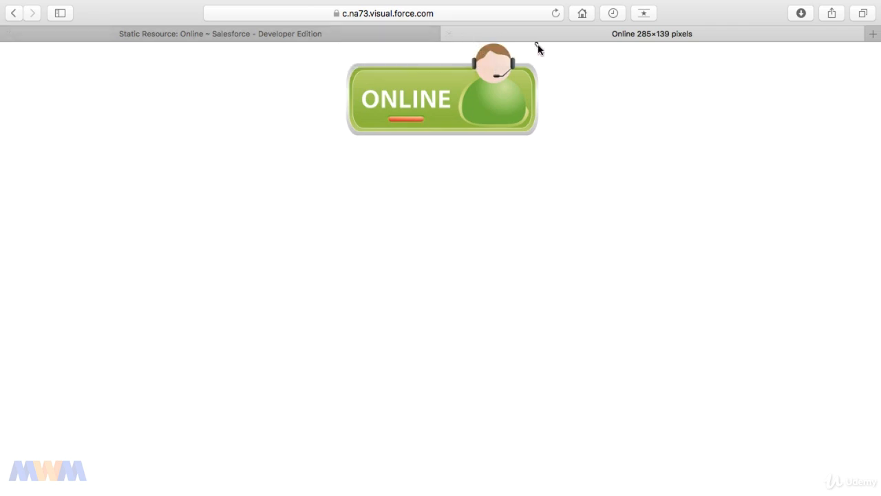
{"action": "left_click", "coordinate": [448, 34]}
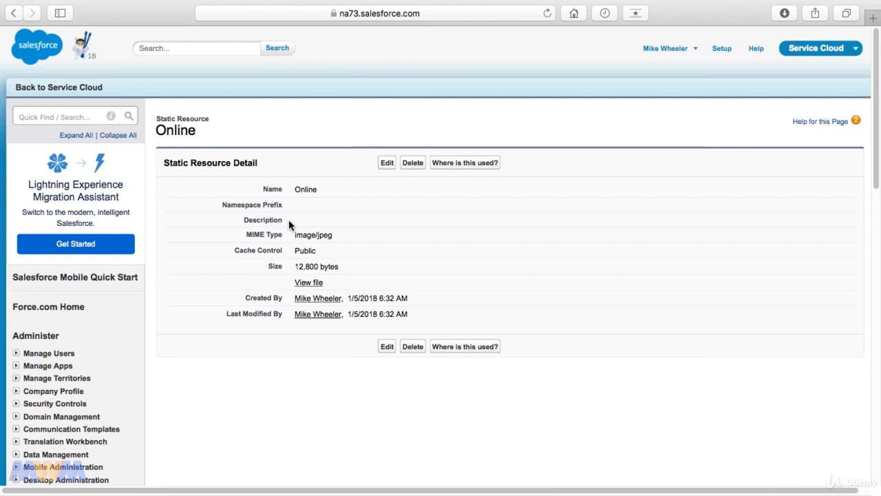
Step: Add a Public static resource named Offline from offline.jpg, then preview the uploaded image
{"action": "left_click", "coordinate": [20, 17]}
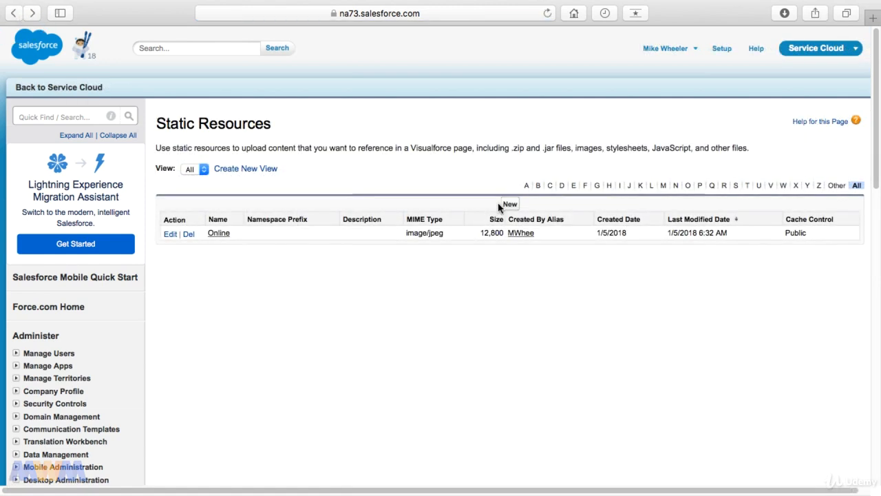
{"action": "left_click", "coordinate": [509, 205]}
{"action": "left_click", "coordinate": [329, 256]}
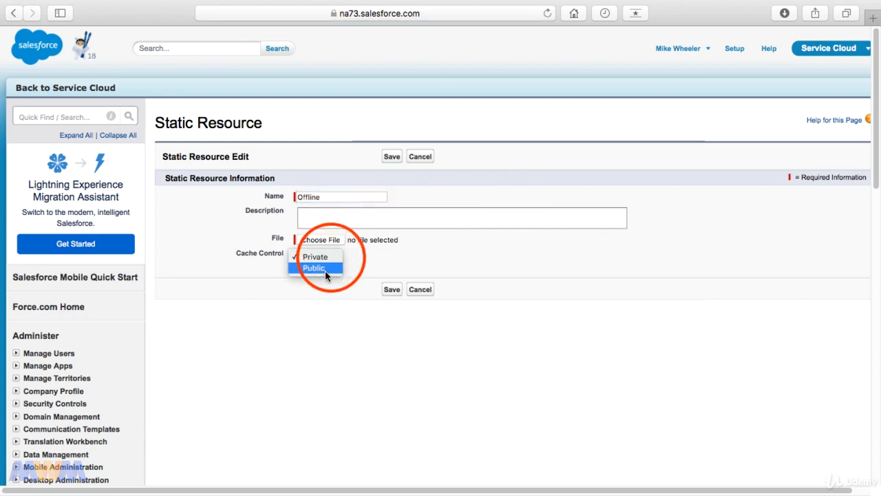
{"action": "left_click", "coordinate": [325, 269]}
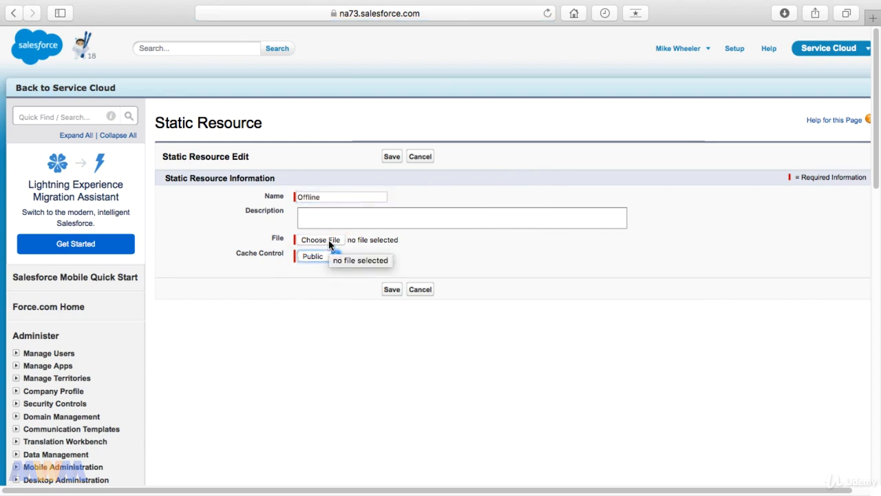
{"action": "left_click", "coordinate": [329, 243]}
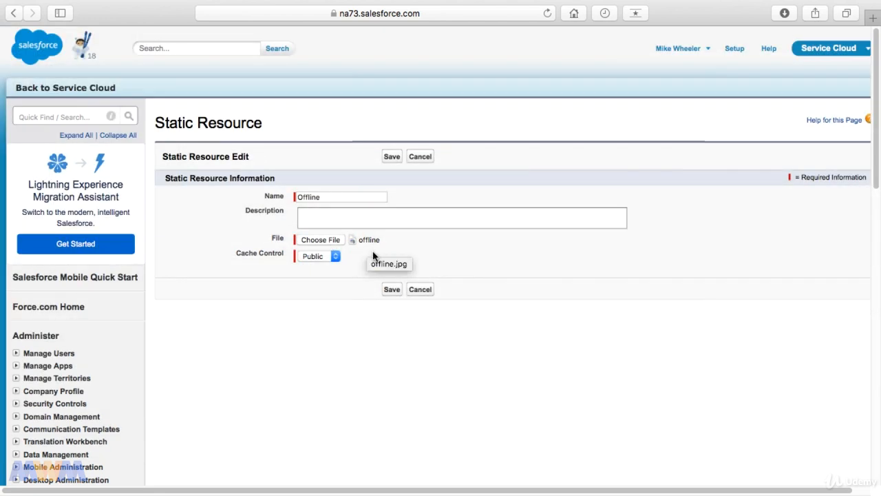
{"action": "left_click", "coordinate": [392, 290]}
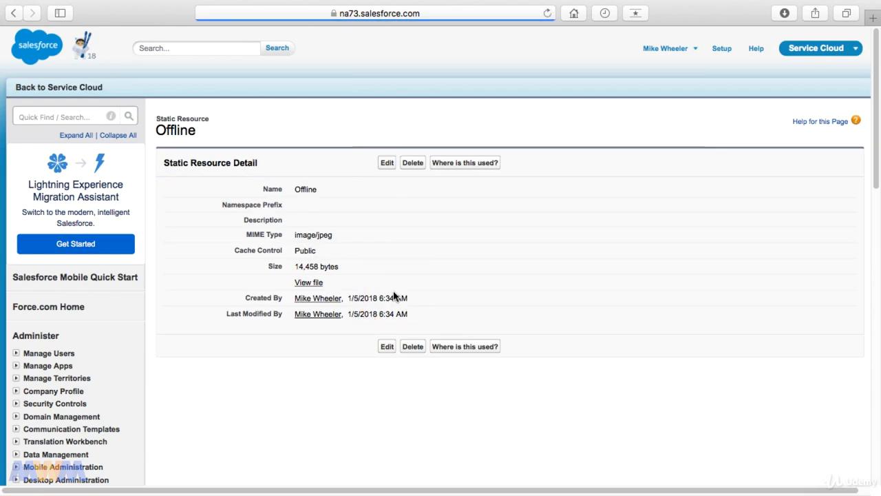
{"action": "left_click", "coordinate": [309, 283]}
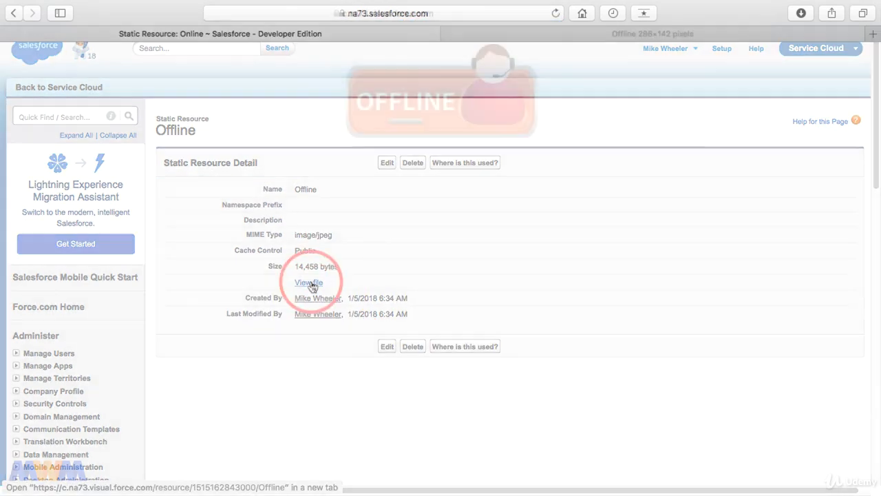
{"action": "left_click", "coordinate": [449, 34]}
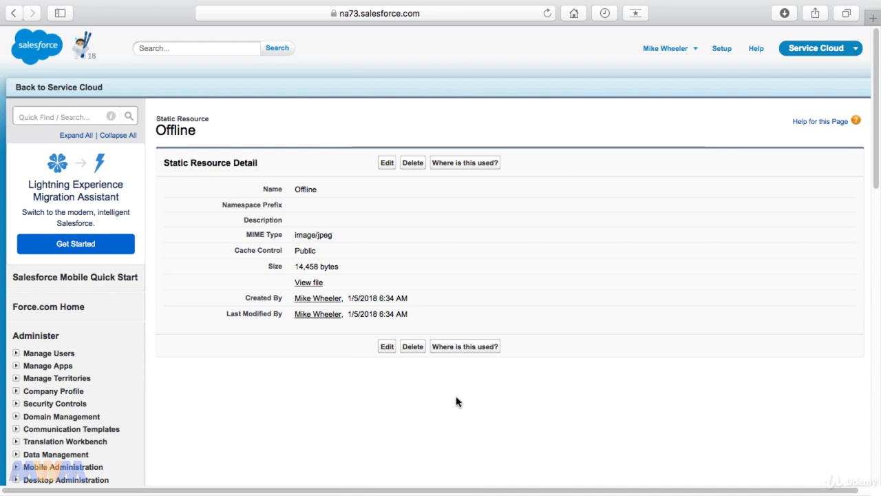
Step: Start a new Chat Button named Technical Support with English as its language
{"action": "left_click", "coordinate": [52, 119]}
{"action": "type", "text": "chat bu"}
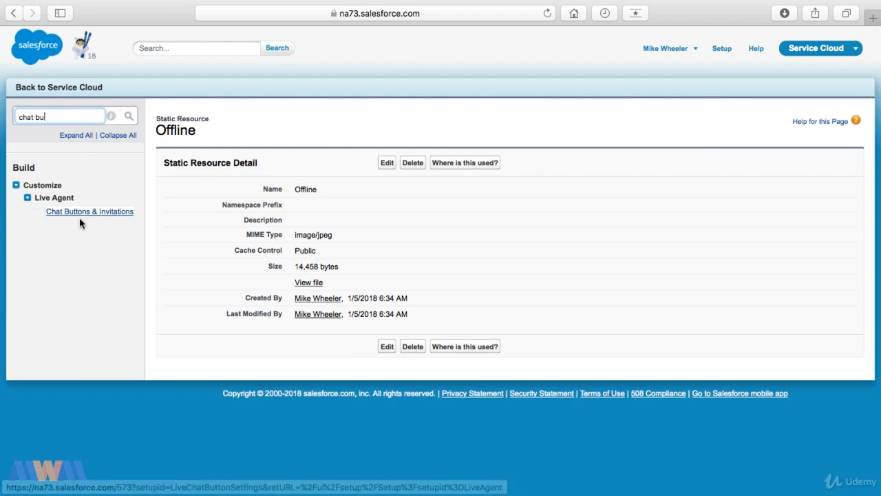
{"action": "left_click", "coordinate": [84, 215]}
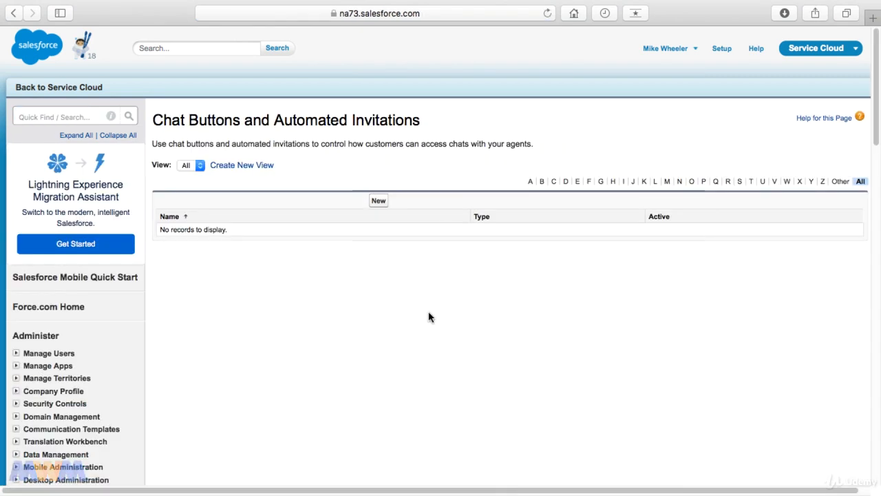
{"action": "left_click", "coordinate": [378, 204]}
{"action": "left_click", "coordinate": [391, 246]}
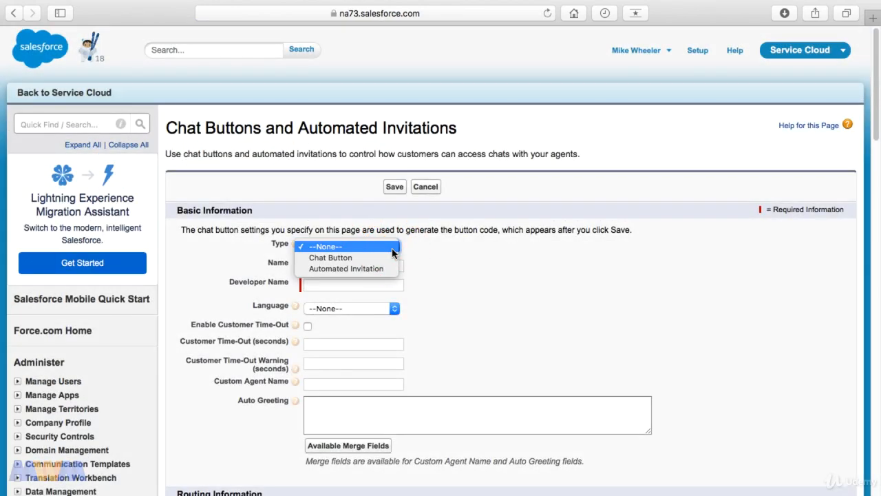
{"action": "left_click", "coordinate": [375, 257]}
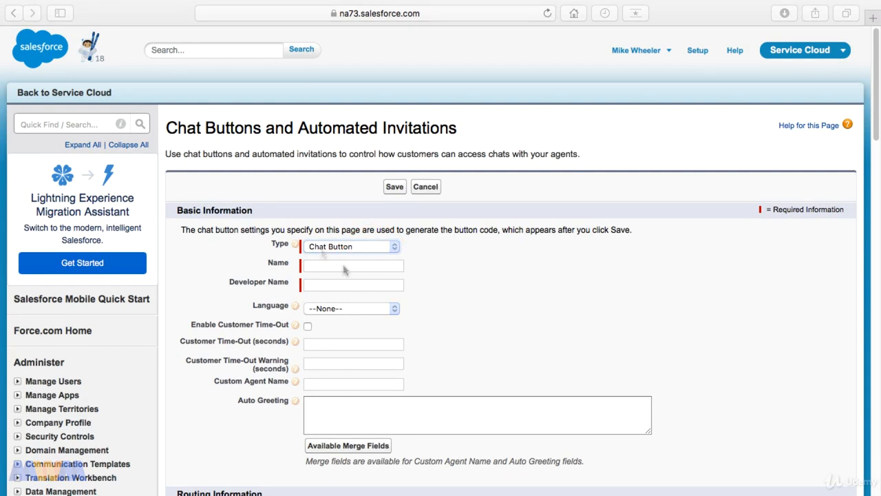
{"action": "left_click", "coordinate": [343, 268]}
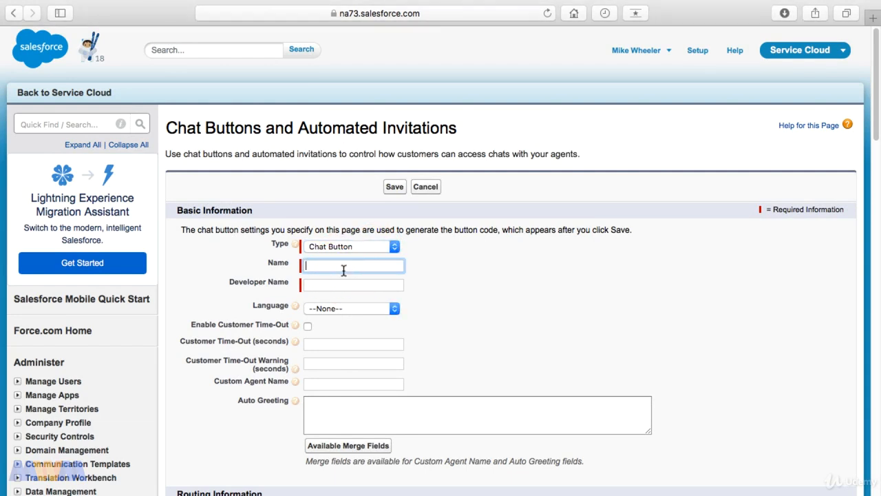
{"action": "type", "text": "Technical Support"}
{"action": "key", "text": "Tab"}
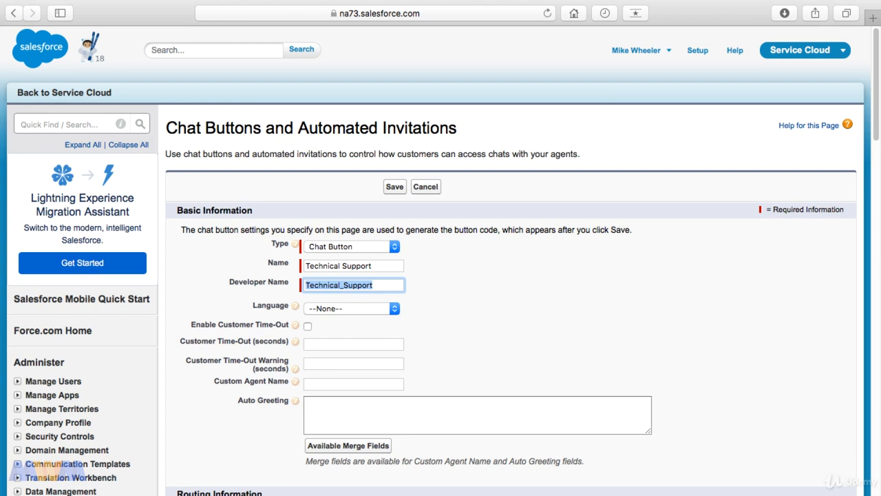
{"action": "left_click", "coordinate": [345, 308]}
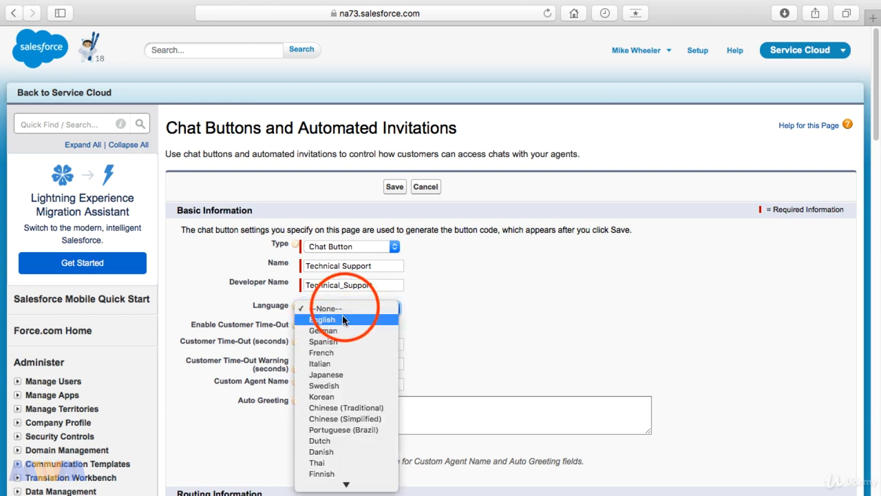
{"action": "left_click", "coordinate": [343, 320]}
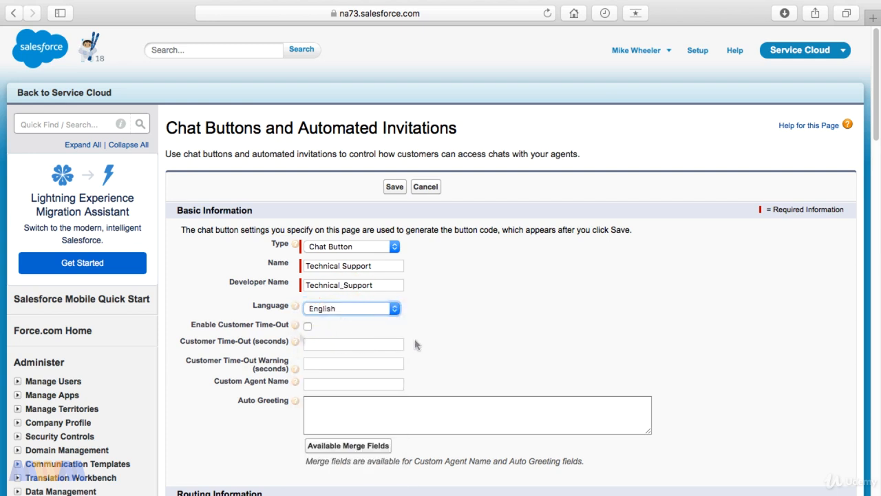
Step: Enable a 180-second customer time-out with a 120-second warning and add a technical-support auto greeting
{"action": "left_click", "coordinate": [308, 327]}
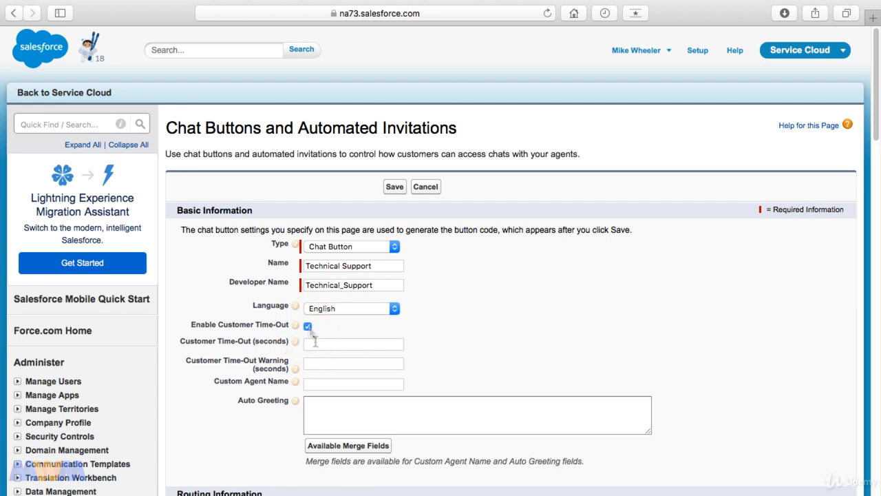
{"action": "left_click", "coordinate": [315, 343]}
{"action": "type", "text": "180"}
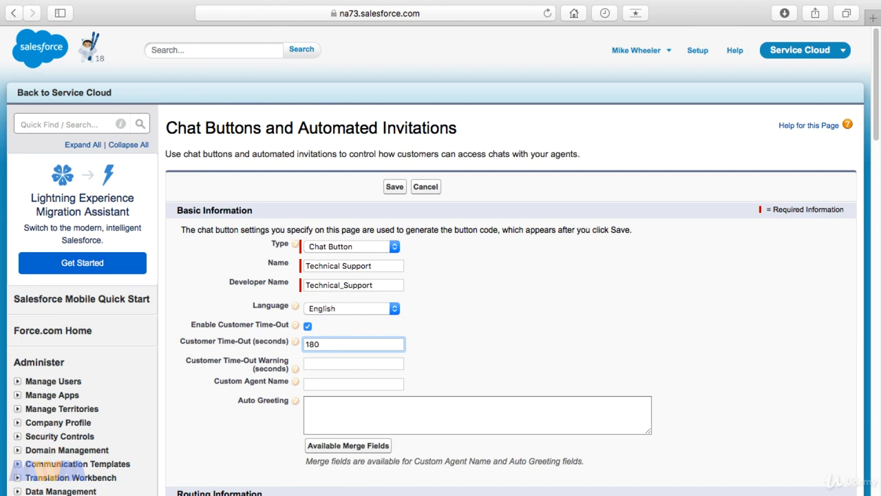
{"action": "left_click", "coordinate": [320, 363]}
{"action": "type", "text": "120"}
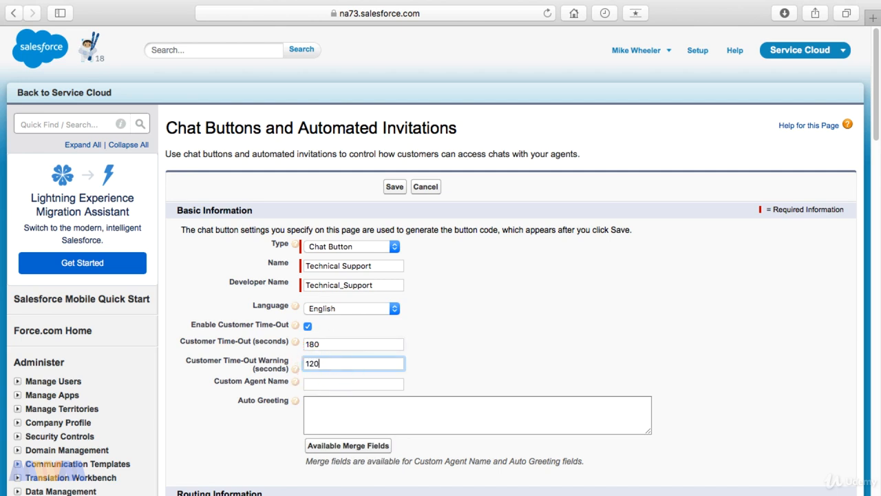
{"action": "left_click", "coordinate": [446, 369]}
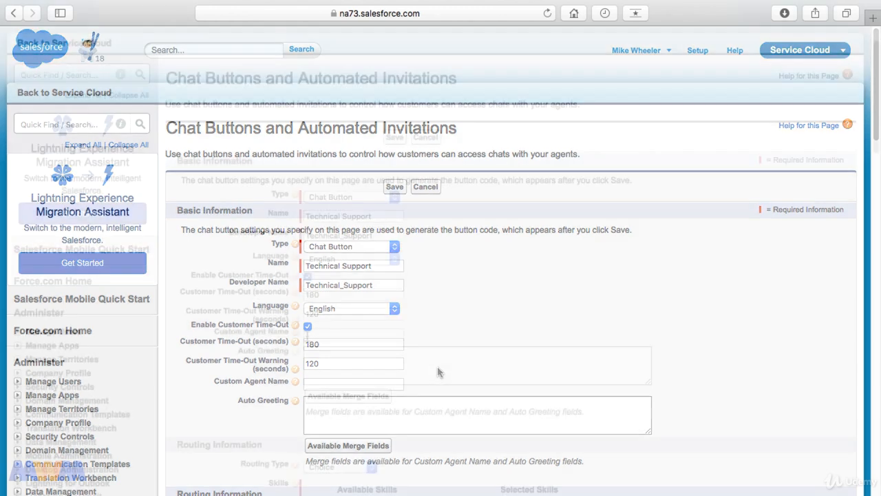
{"action": "left_click", "coordinate": [309, 335]}
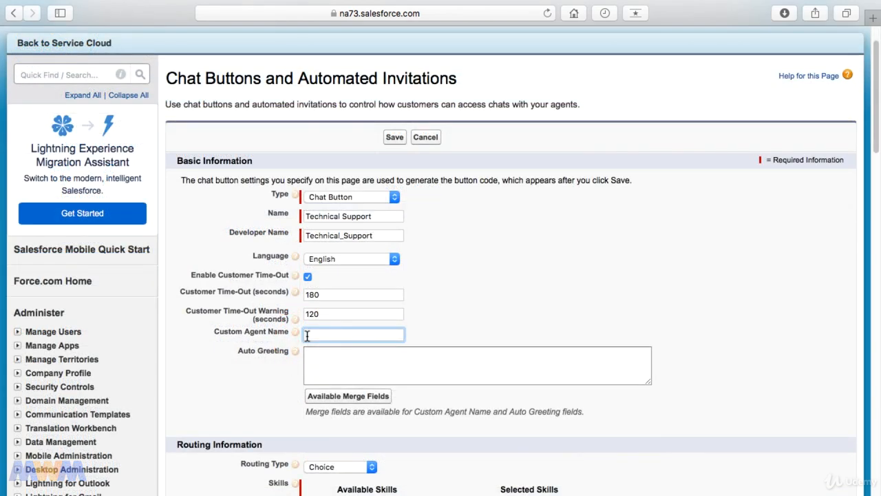
{"action": "left_click", "coordinate": [319, 360]}
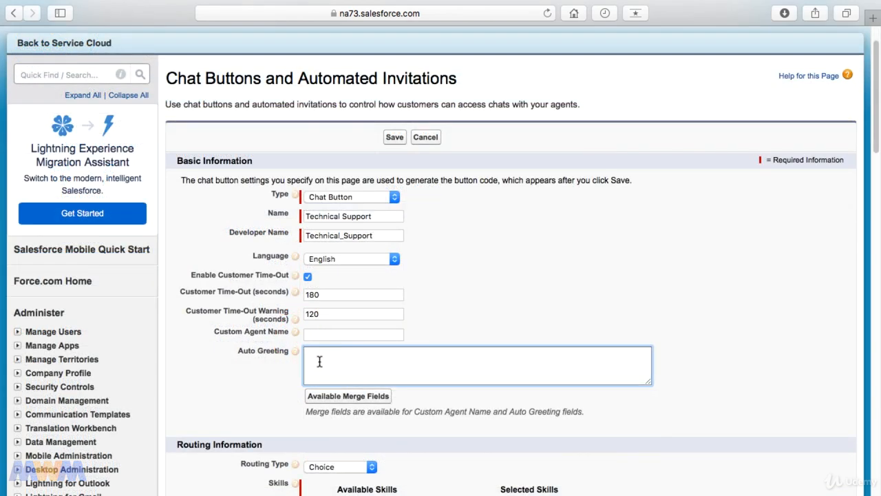
{"action": "left_click", "coordinate": [655, 428]}
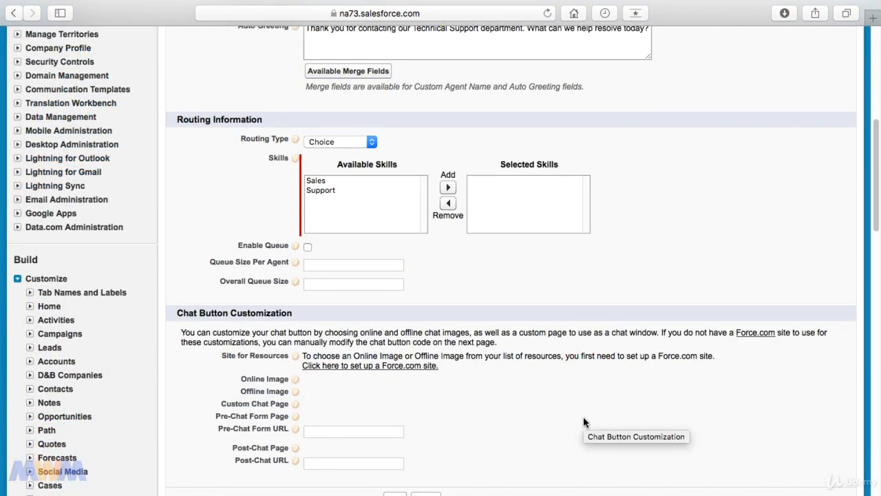
Step: Set routing type to Least Active and add Support to the selected skills
{"action": "left_click", "coordinate": [339, 143]}
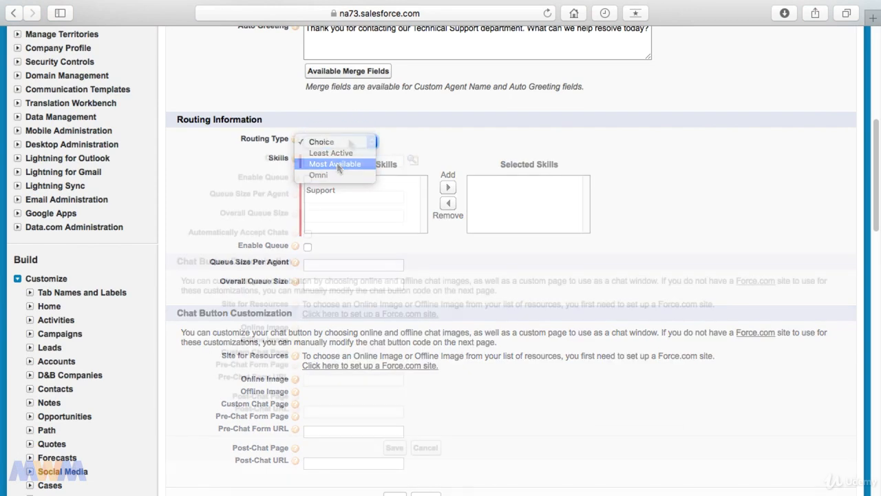
{"action": "left_click", "coordinate": [341, 152]}
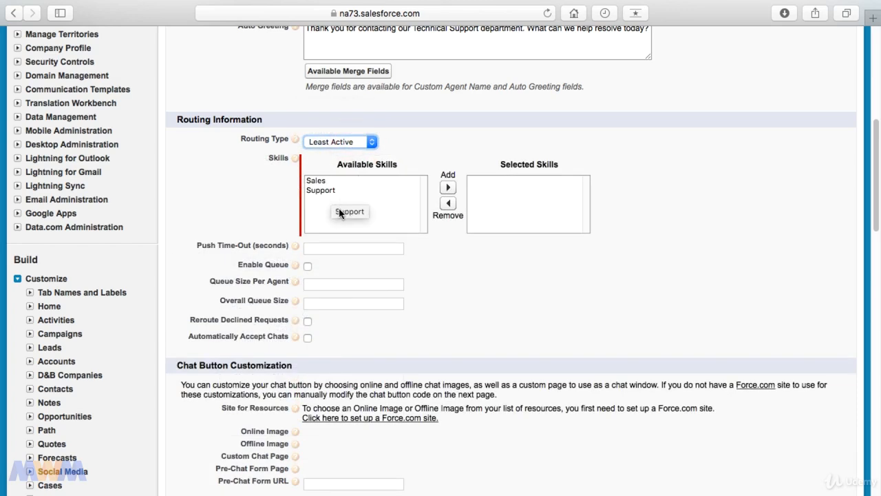
{"action": "left_click", "coordinate": [333, 196]}
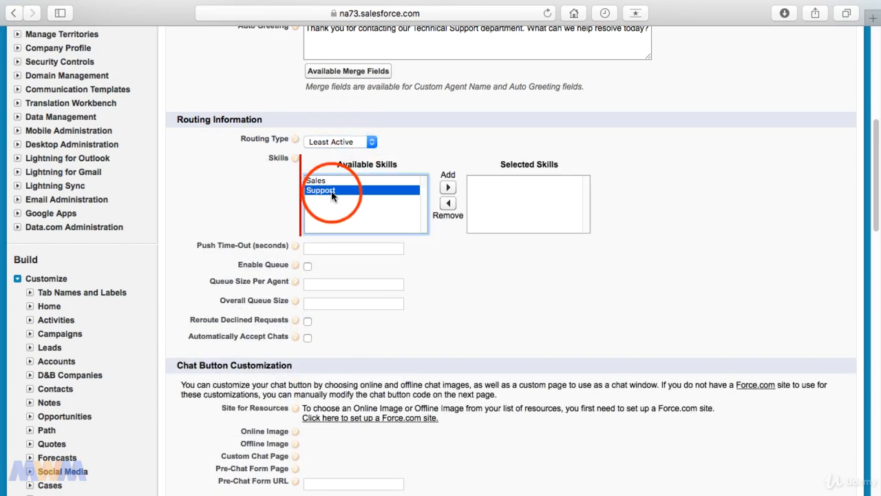
{"action": "left_click", "coordinate": [447, 187]}
{"action": "scroll", "coordinate": [467, 285], "scroll_direction": "down", "scroll_amount": 4}
{"action": "left_click", "coordinate": [521, 394]}
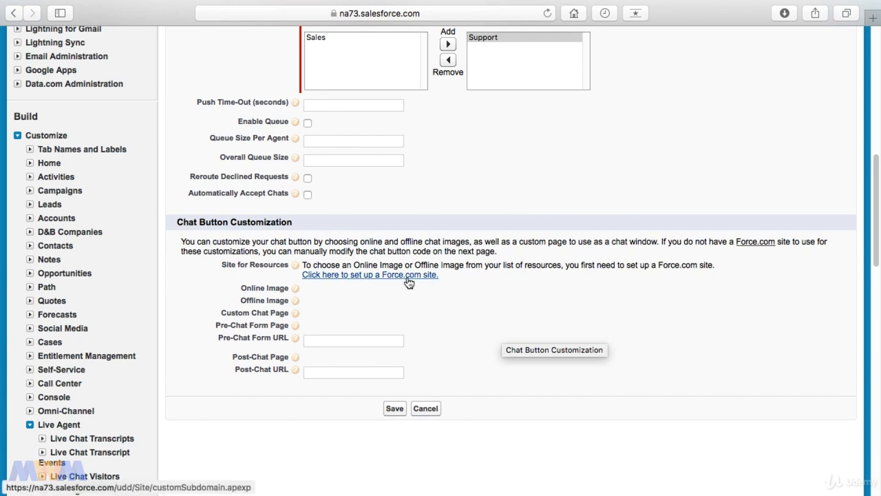
{"action": "scroll", "coordinate": [420, 290], "scroll_direction": "down", "scroll_amount": 1}
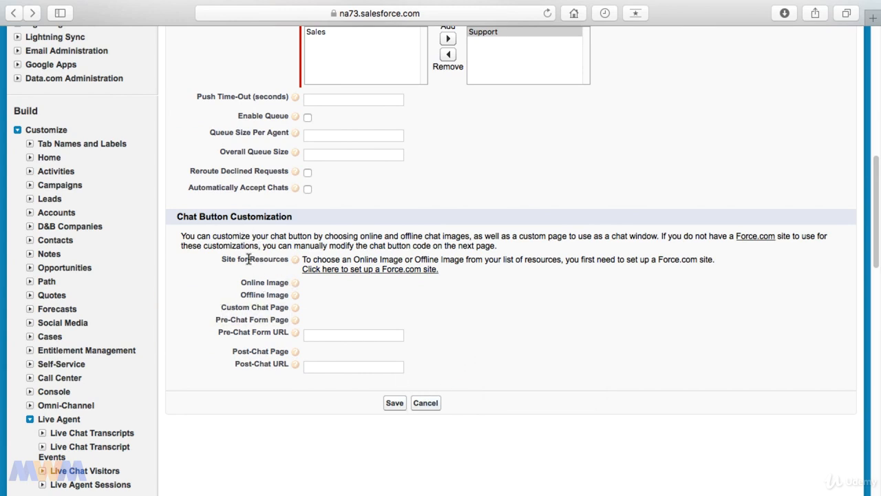
Step: Save the Technical Support chat button
{"action": "left_click", "coordinate": [398, 405]}
{"action": "scroll", "coordinate": [420, 386], "scroll_direction": "down", "scroll_amount": 3}
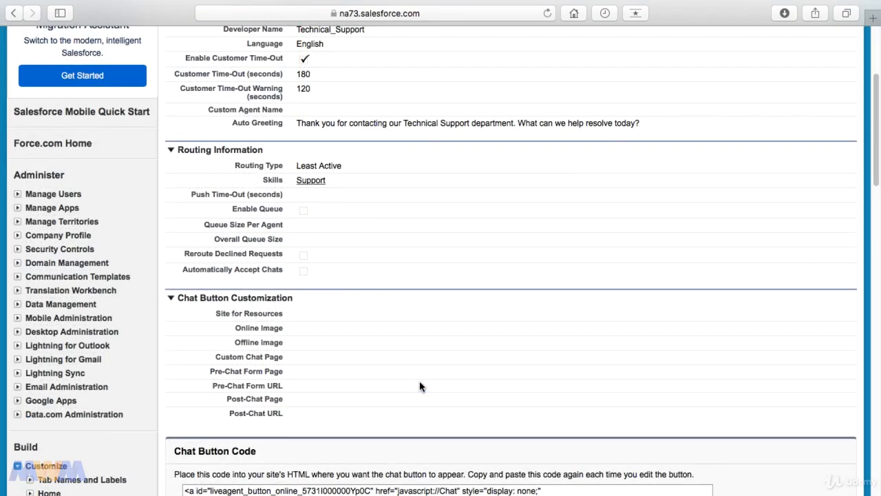
{"action": "scroll", "coordinate": [420, 386], "scroll_direction": "up", "scroll_amount": 3}
{"action": "scroll", "coordinate": [420, 386], "scroll_direction": "up", "scroll_amount": 1}
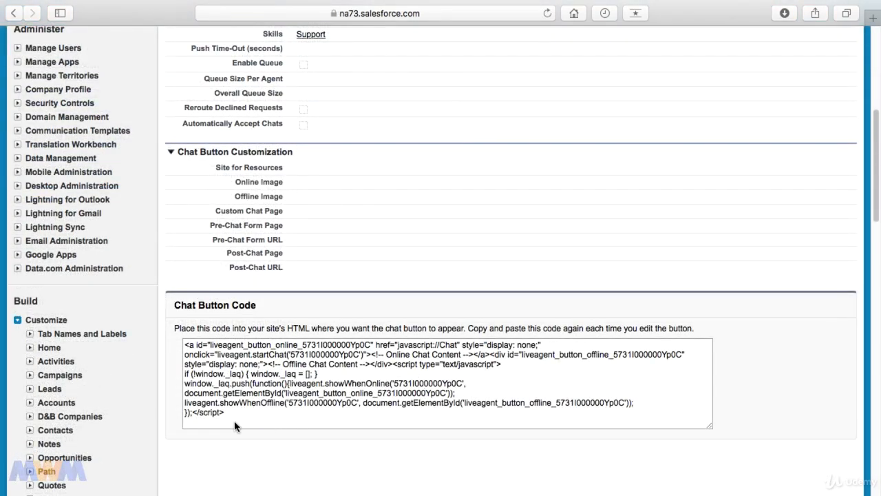
Step: Select and copy the generated chat button code from the details page
{"action": "left_click_drag", "start_coordinate": [235, 416], "coordinate": [164, 339]}
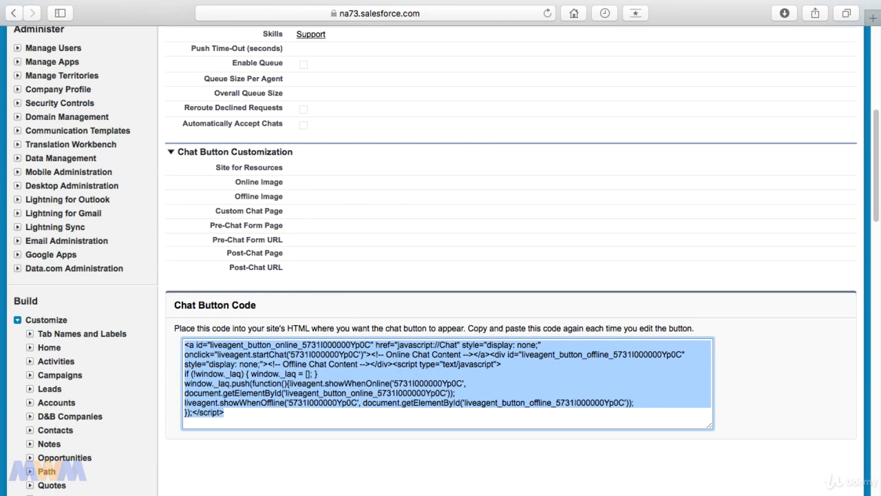
{"action": "key", "text": "super+Tab"}
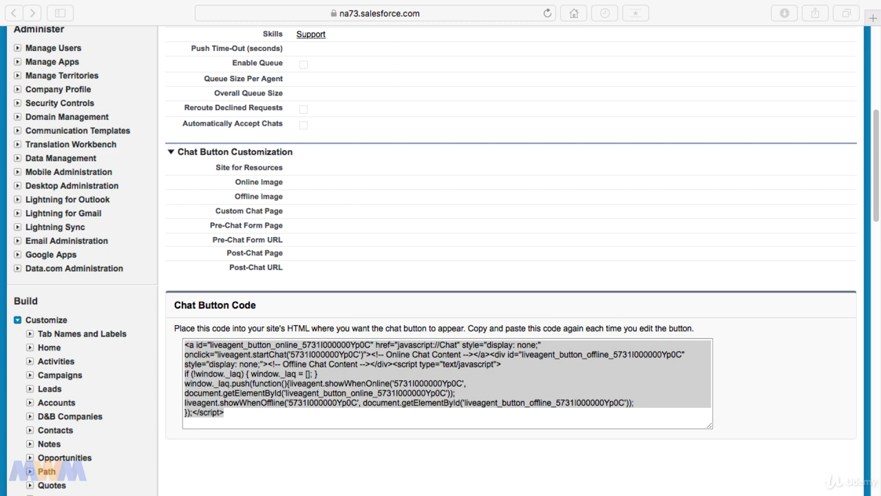
{"action": "left_click", "coordinate": [466, 243]}
{"action": "scroll", "coordinate": [466, 243], "scroll_direction": "up", "scroll_amount": 5}
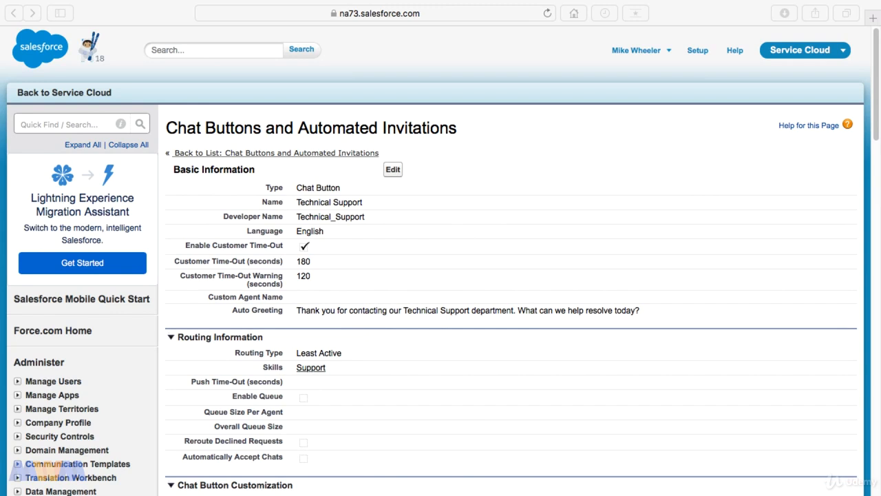
Step: Edit the chat button and follow the Force.com site setup link under Chat Button Customization
{"action": "left_click", "coordinate": [393, 171]}
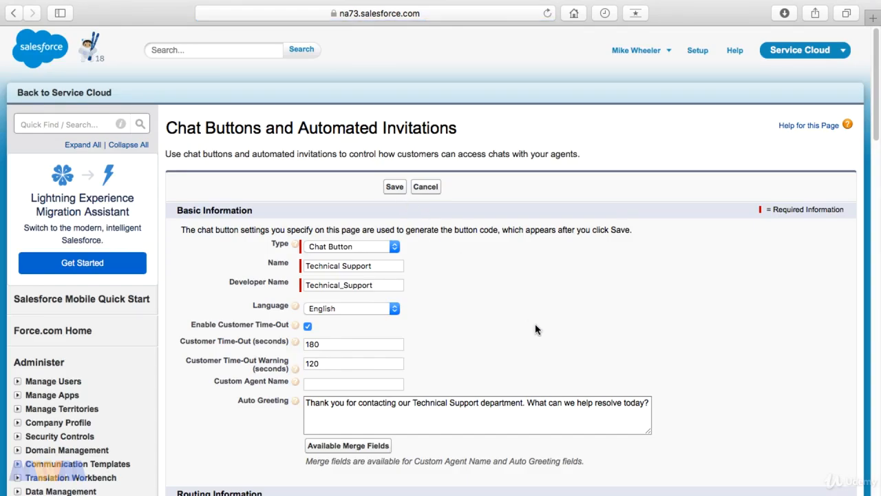
{"action": "left_click", "coordinate": [539, 327]}
{"action": "scroll", "coordinate": [539, 327], "scroll_direction": "down", "scroll_amount": 10}
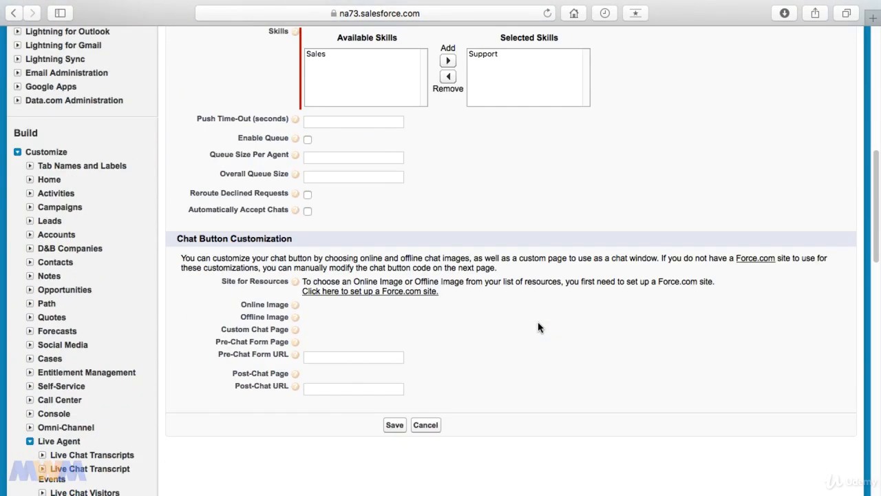
{"action": "left_click", "coordinate": [387, 294]}
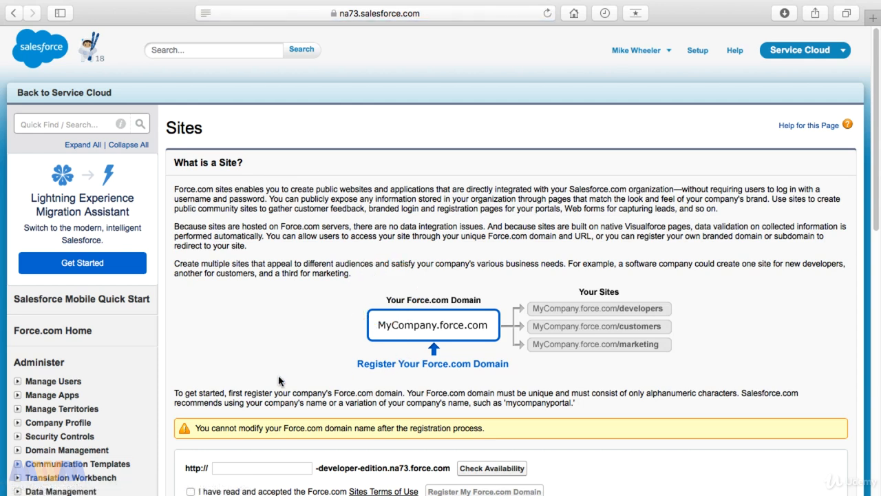
Step: Enter a Force.com domain name, verify its availability, accept the terms and request registration
{"action": "scroll", "coordinate": [280, 406], "scroll_direction": "down", "scroll_amount": 2}
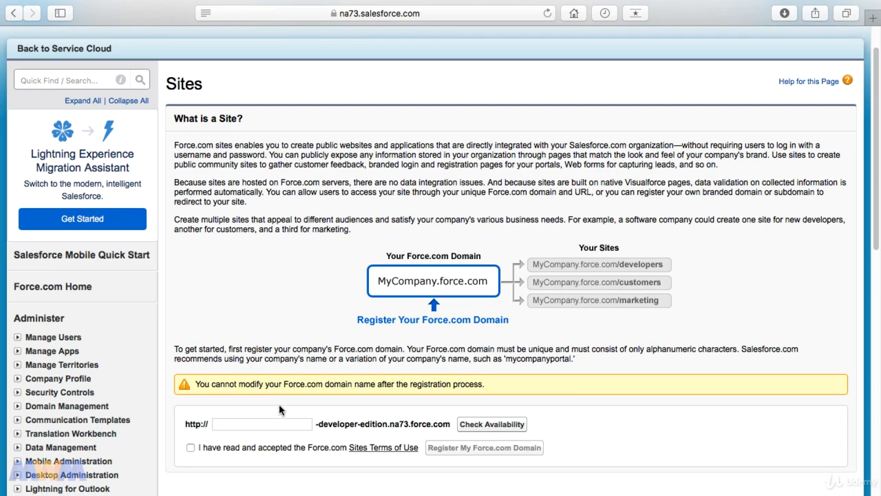
{"action": "left_click", "coordinate": [276, 425]}
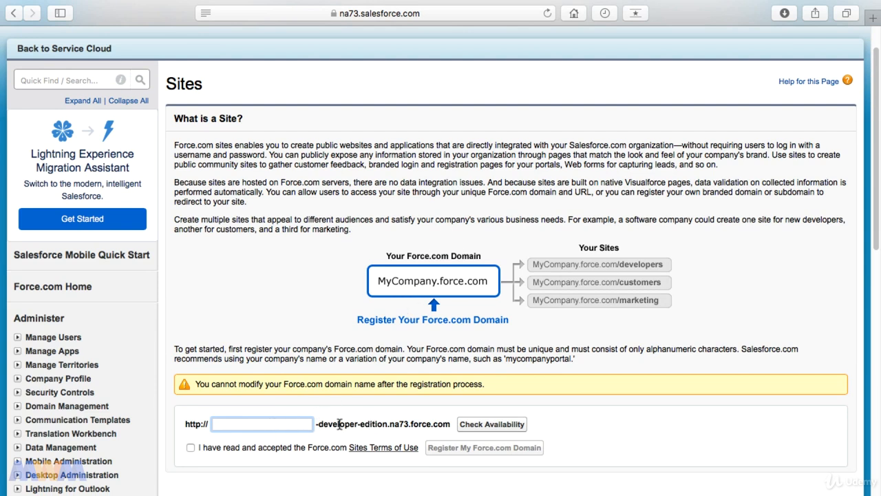
{"action": "double_click", "coordinate": [389, 426]}
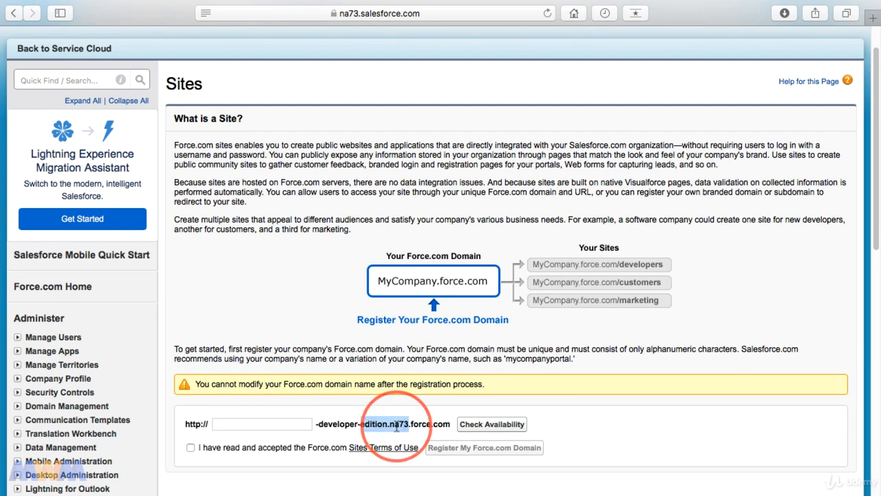
{"action": "left_click_drag", "start_coordinate": [407, 426], "coordinate": [391, 428]}
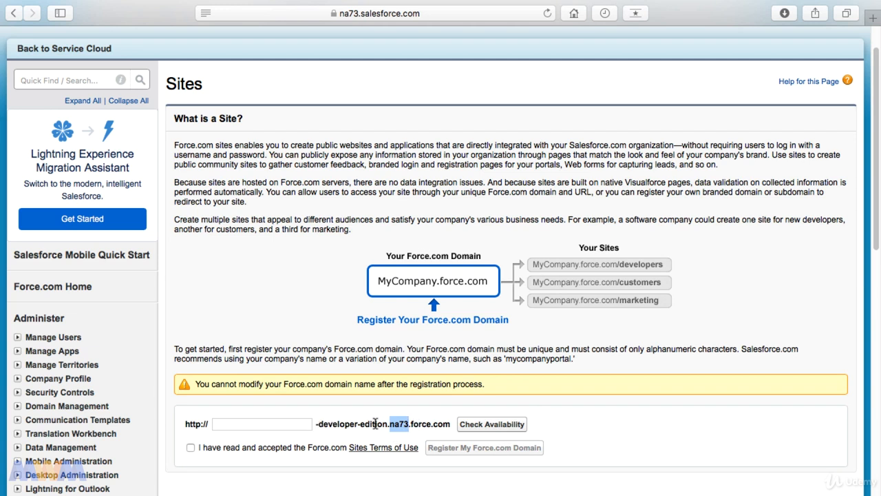
{"action": "left_click", "coordinate": [296, 424]}
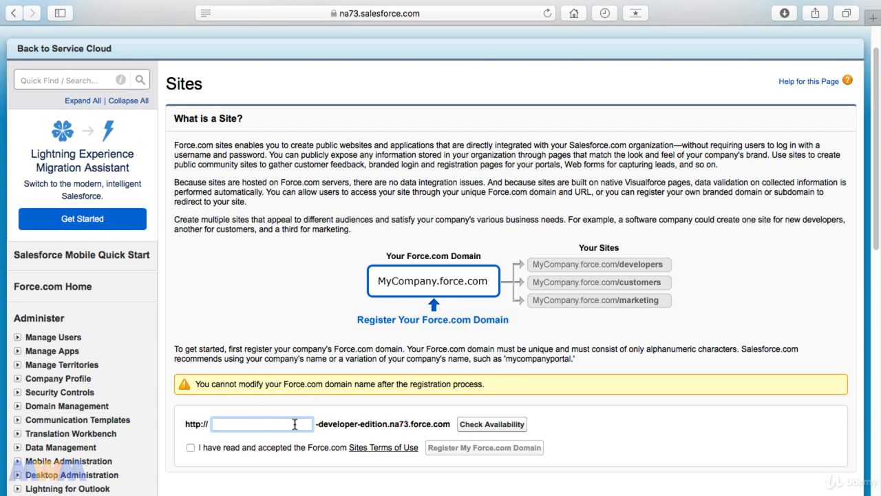
{"action": "type", "text": "mikewheeler"}
{"action": "left_click", "coordinate": [492, 423]}
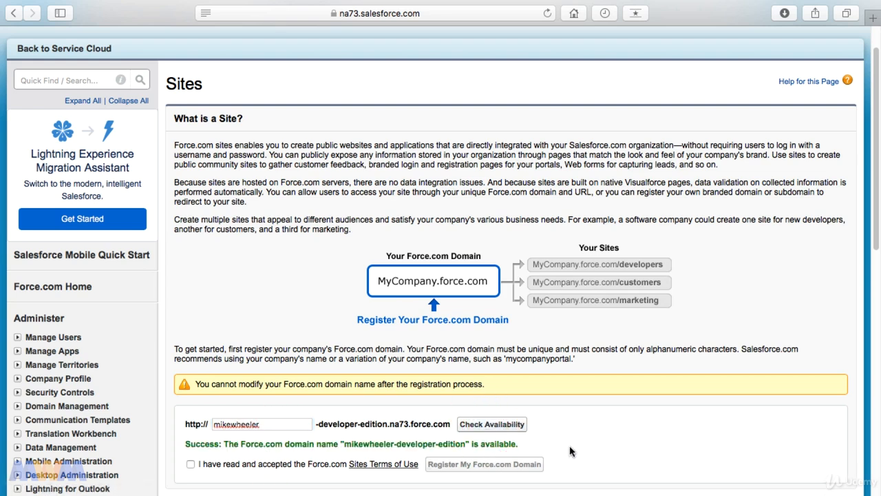
{"action": "left_click", "coordinate": [191, 465]}
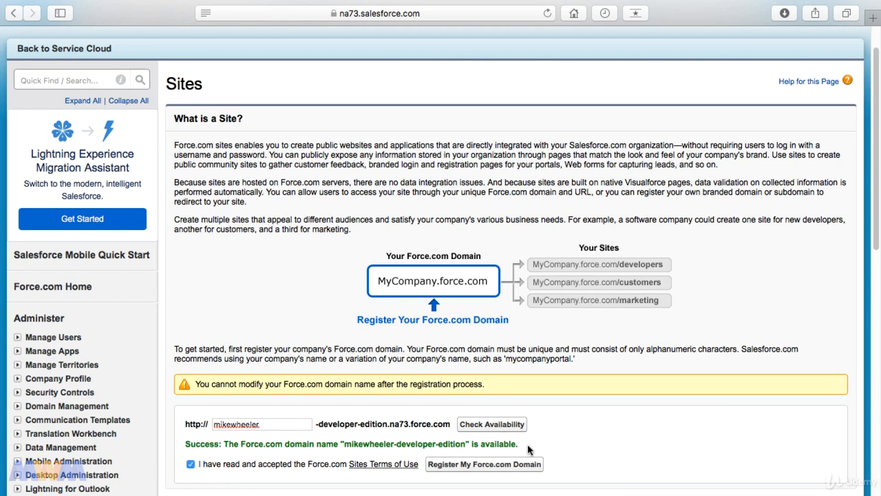
{"action": "left_click", "coordinate": [523, 466]}
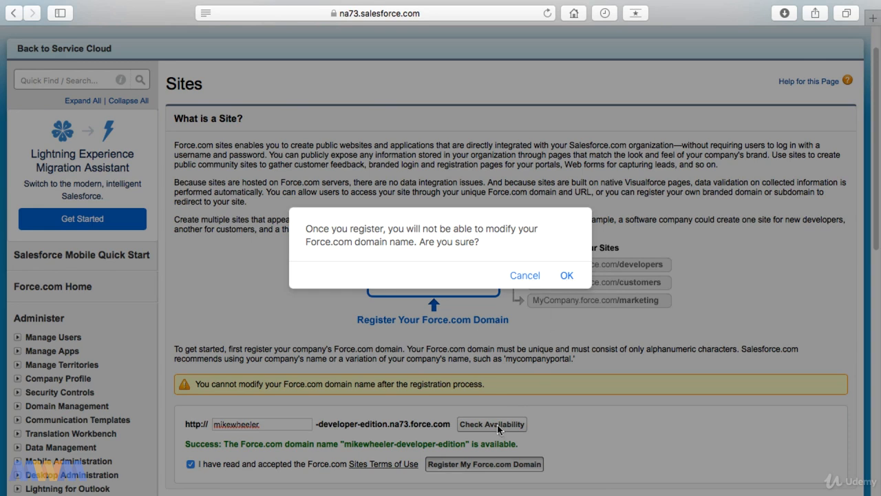
Step: Confirm the Force.com domain registration and begin a new site
{"action": "left_click", "coordinate": [566, 277]}
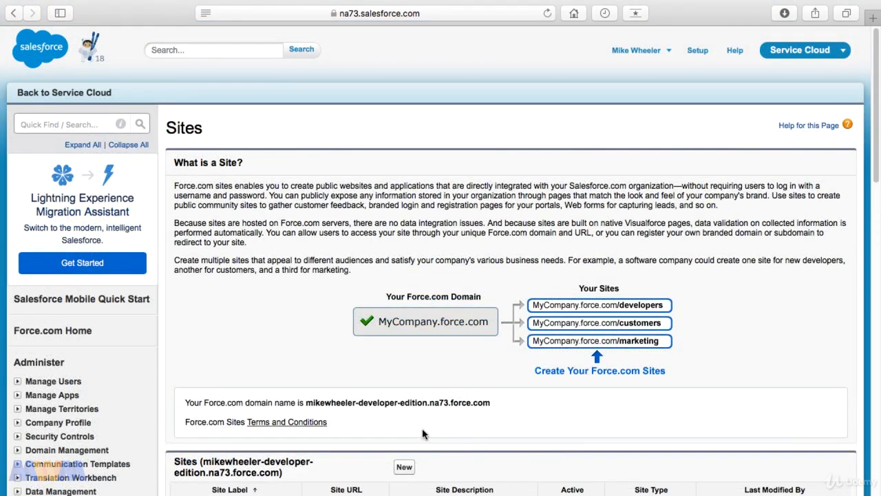
{"action": "left_click_drag", "start_coordinate": [307, 403], "coordinate": [490, 403]}
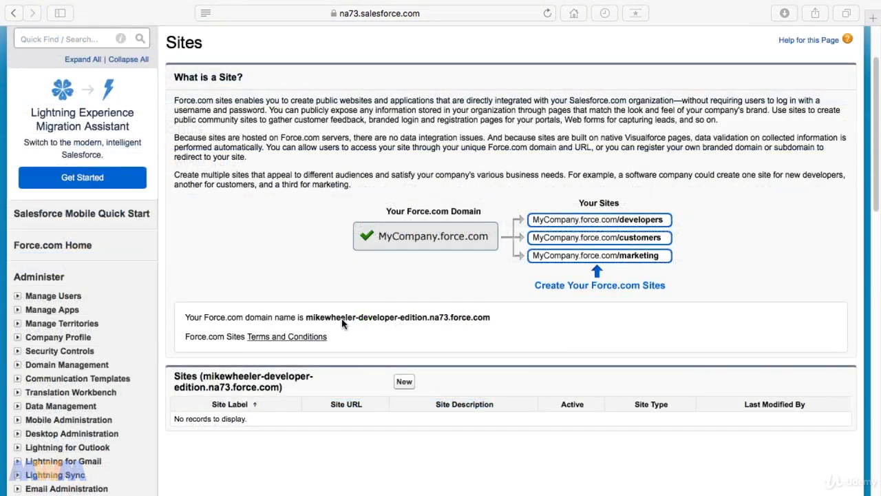
{"action": "left_click", "coordinate": [398, 384]}
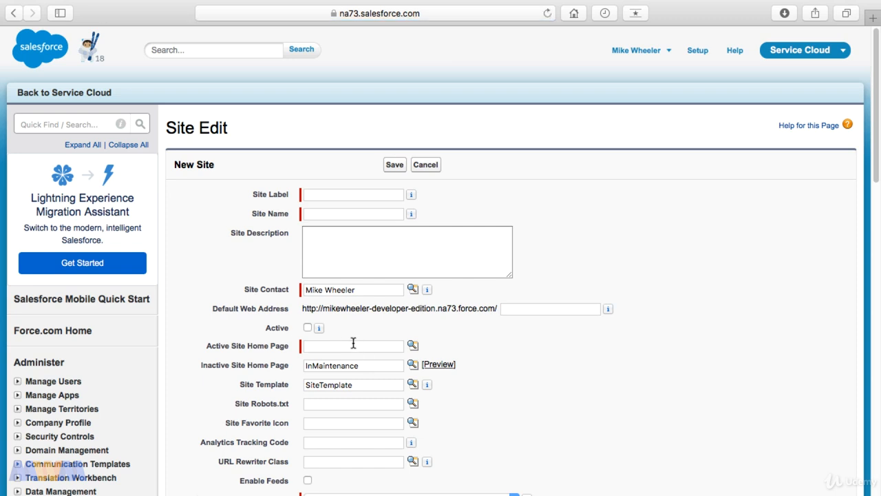
Step: Label the site Support with web address support, mark it Active, and look up a home page
{"action": "left_click", "coordinate": [340, 195]}
{"action": "type", "text": "Support"}
{"action": "left_click", "coordinate": [528, 310]}
{"action": "type", "text": "support"}
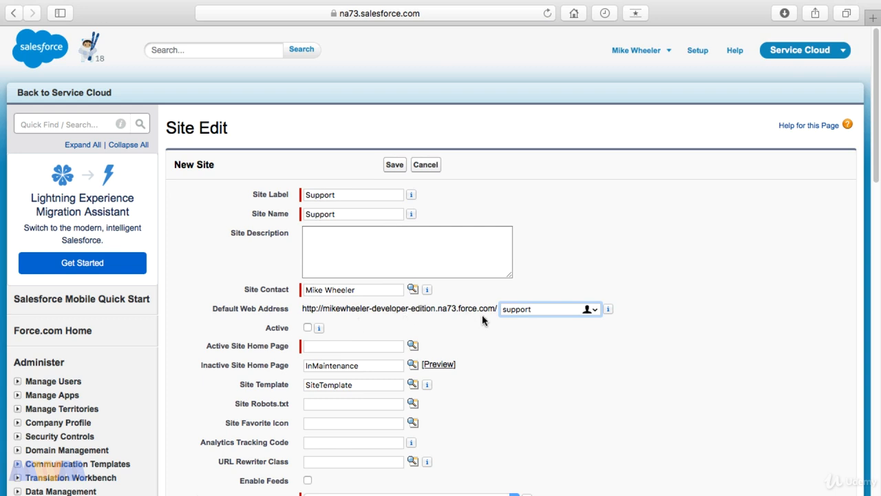
{"action": "left_click", "coordinate": [307, 328]}
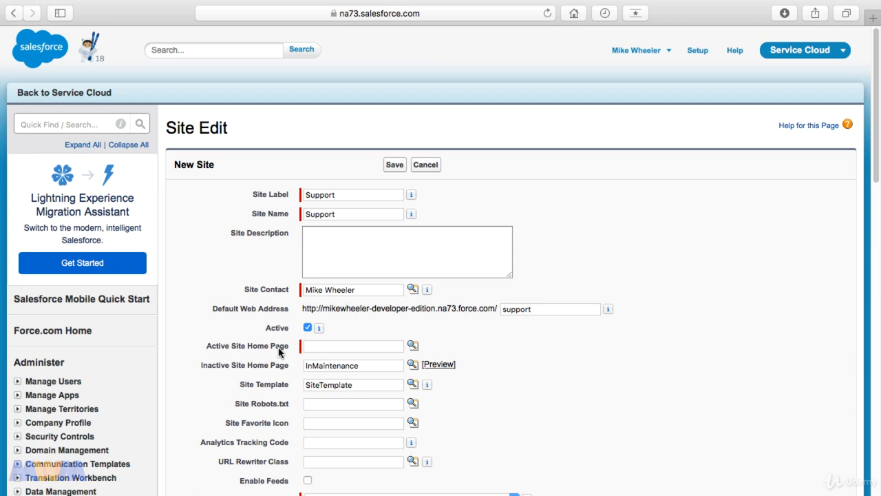
{"action": "left_click", "coordinate": [356, 345]}
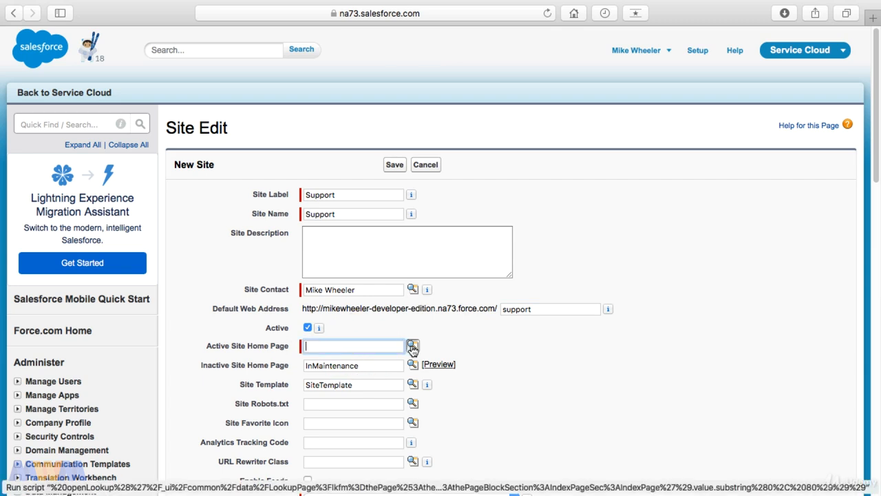
{"action": "left_click", "coordinate": [412, 346]}
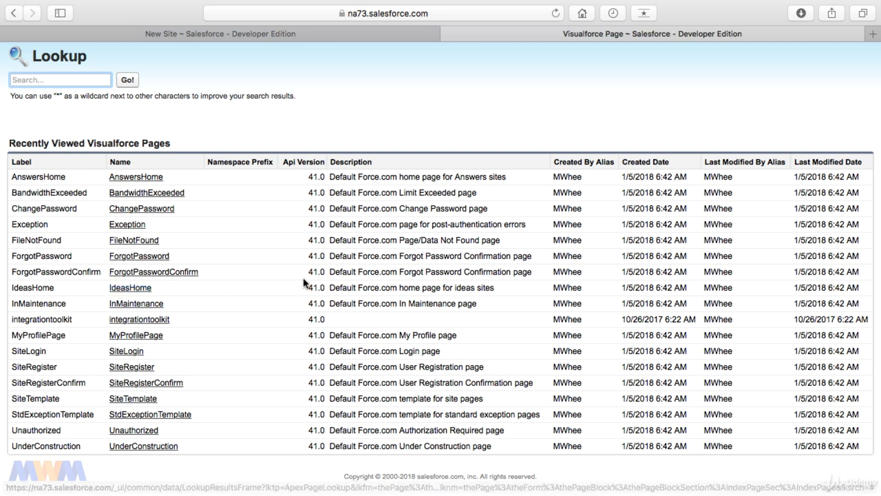
Step: Choose IdeasHome as the active site home page and save the Support site
{"action": "double_click", "coordinate": [466, 288]}
{"action": "left_click_drag", "start_coordinate": [466, 288], "coordinate": [486, 287]}
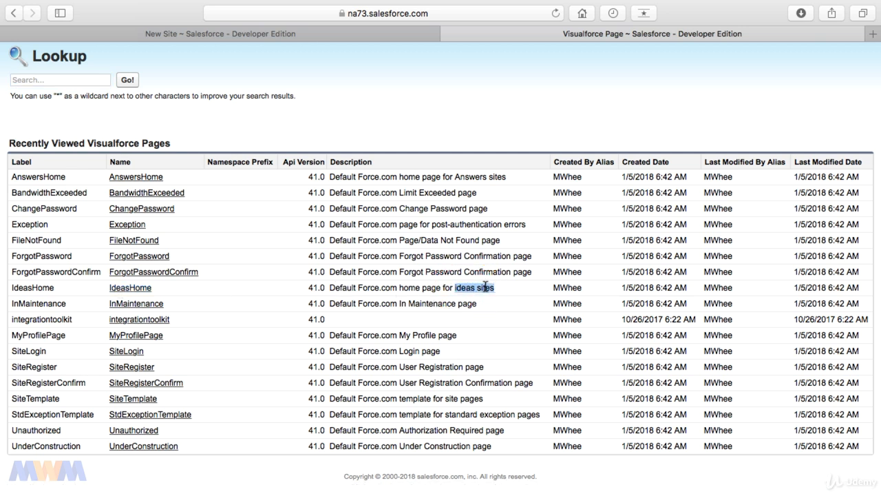
{"action": "left_click", "coordinate": [137, 287]}
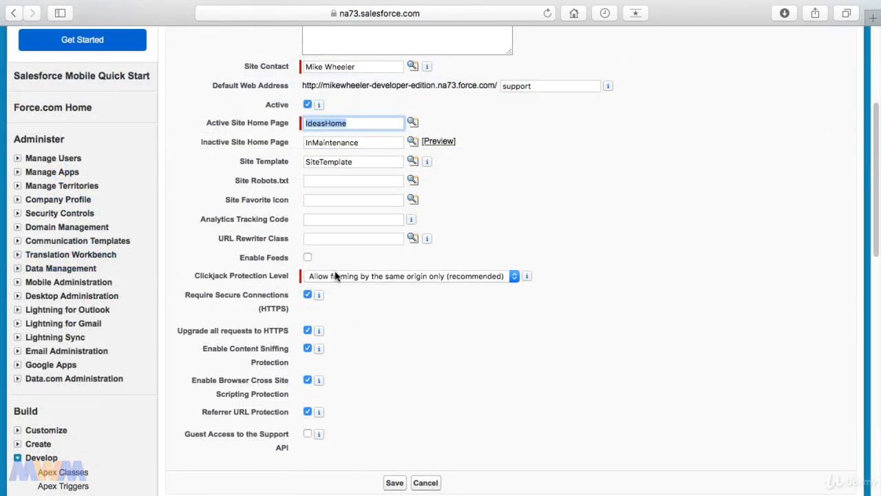
{"action": "left_click", "coordinate": [395, 482]}
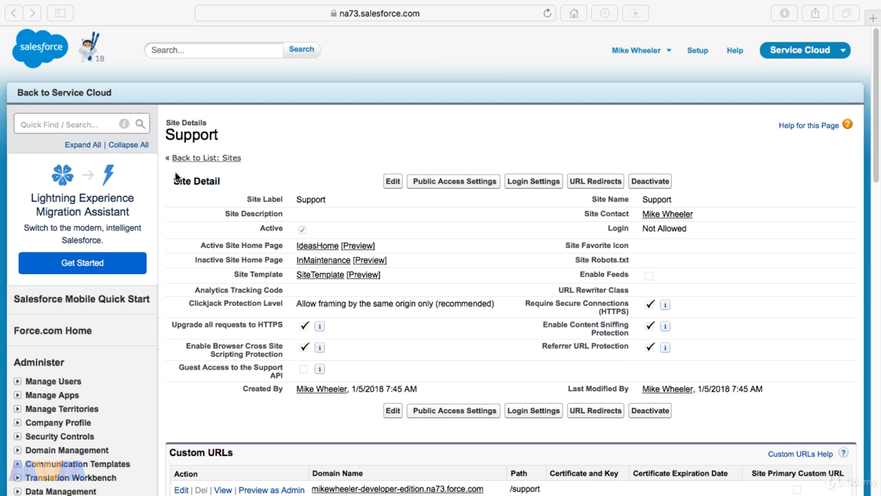
Step: Find Chat Buttons & Invitations with Quick Find 'chat bu' and edit the Technical Support button
{"action": "left_click", "coordinate": [96, 124]}
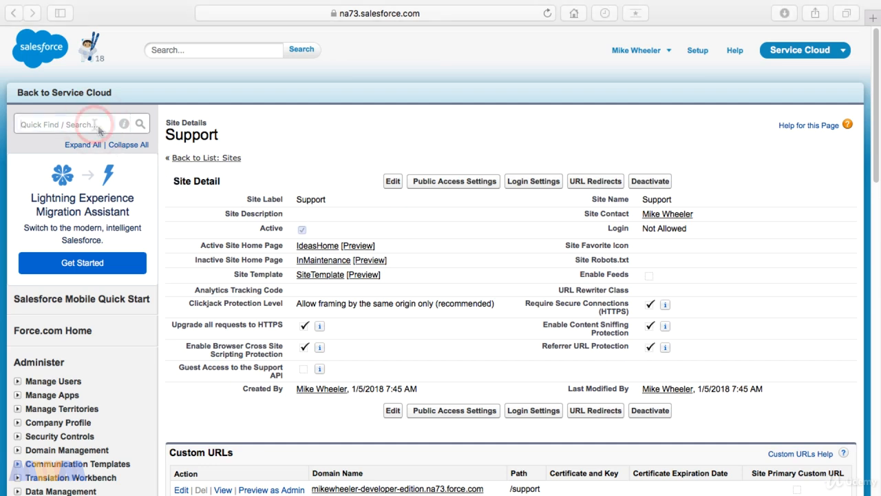
{"action": "type", "text": "chat bu"}
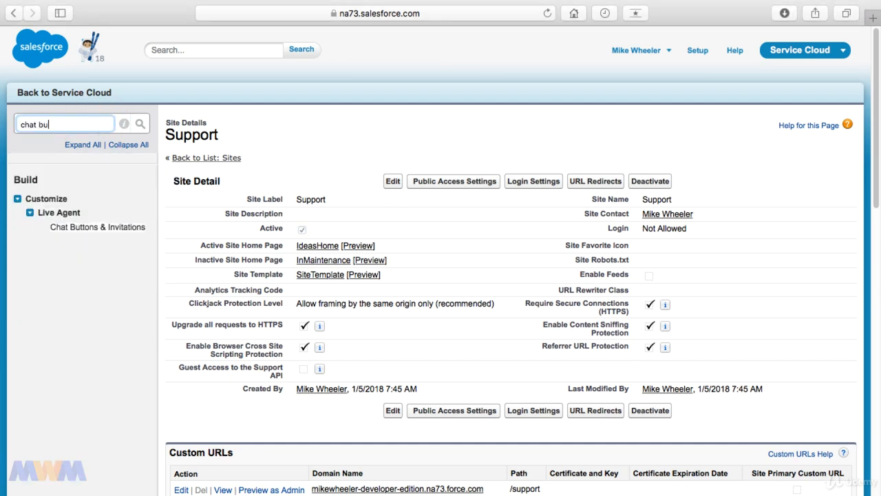
{"action": "left_click", "coordinate": [98, 228]}
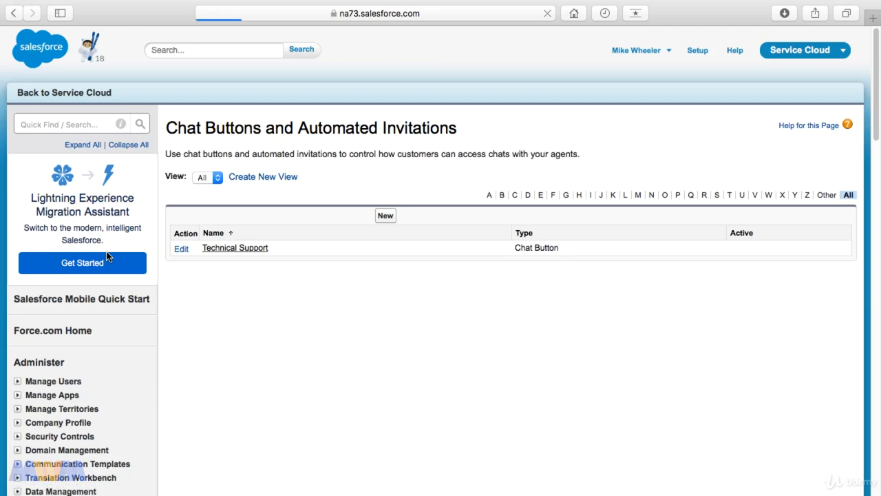
{"action": "left_click", "coordinate": [234, 249]}
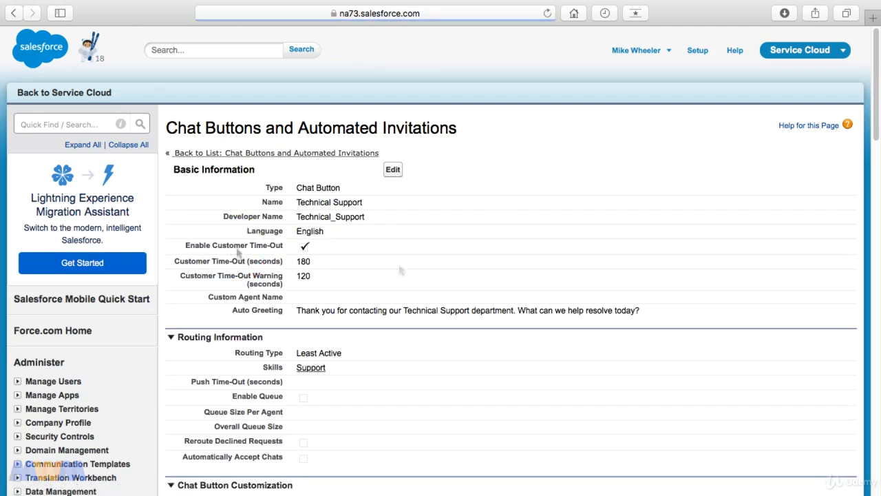
{"action": "left_click", "coordinate": [393, 170]}
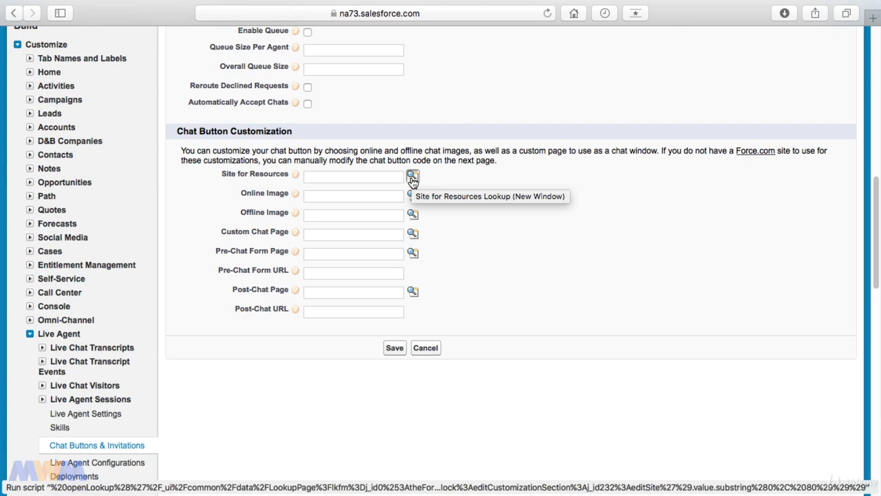
Step: Set the chat button's Site for Resources to the Support site
{"action": "scroll", "coordinate": [411, 179], "scroll_direction": "up", "scroll_amount": 10}
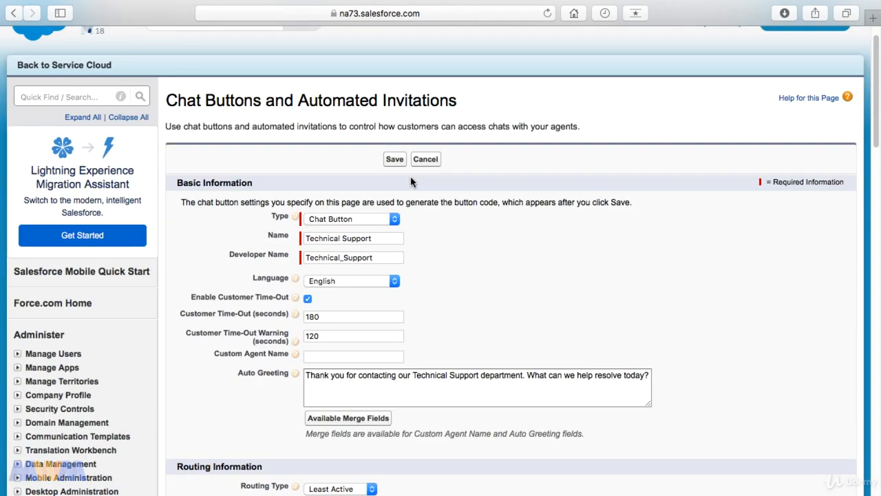
{"action": "scroll", "coordinate": [410, 176], "scroll_direction": "down", "scroll_amount": 1}
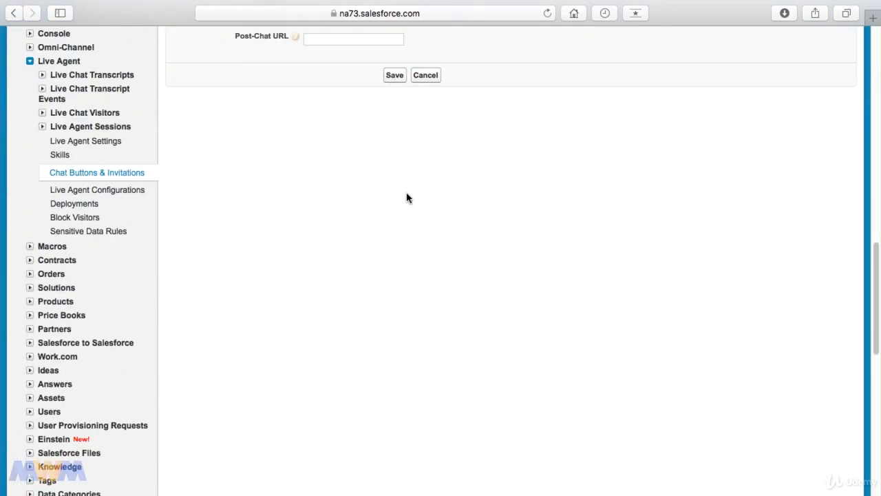
{"action": "scroll", "coordinate": [407, 198], "scroll_direction": "up", "scroll_amount": 5}
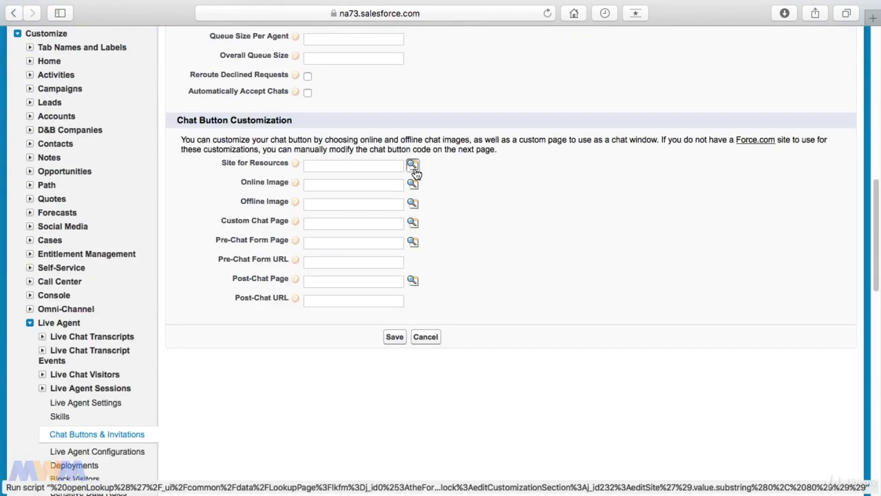
{"action": "left_click", "coordinate": [413, 166]}
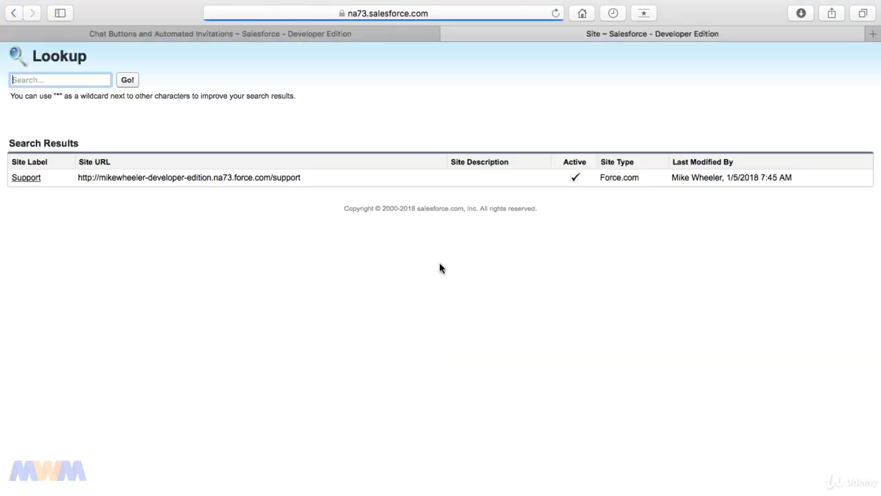
{"action": "left_click", "coordinate": [36, 181]}
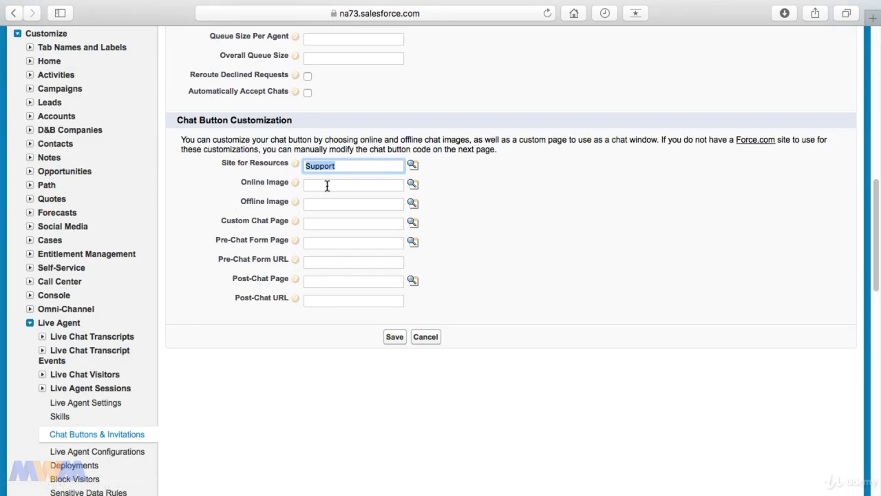
Step: Set the Online Image to the Online static resource and save the chat button
{"action": "left_click", "coordinate": [327, 185]}
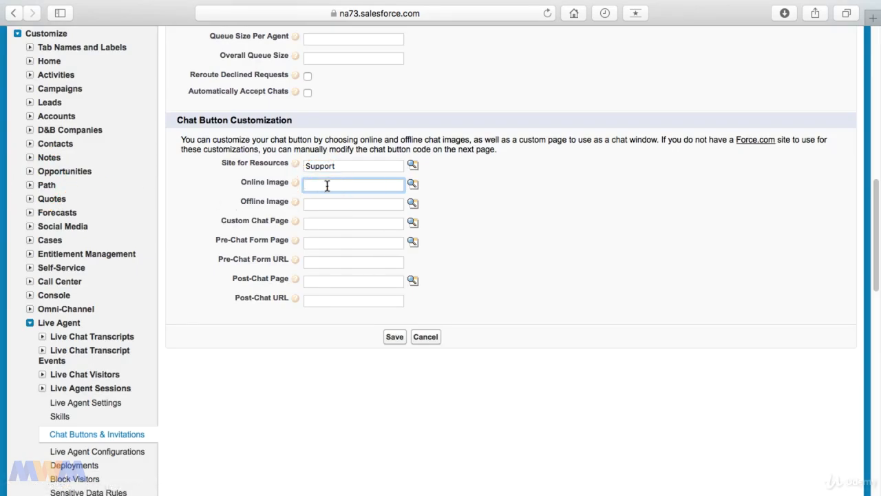
{"action": "left_click", "coordinate": [412, 184]}
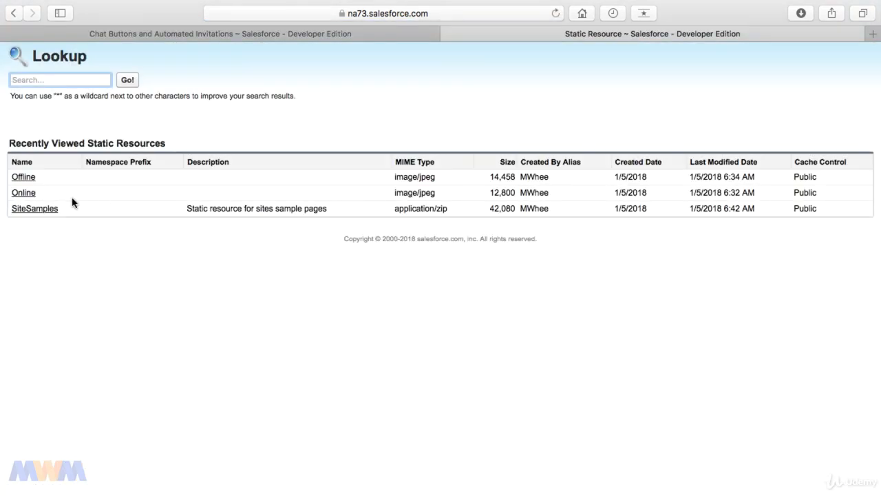
{"action": "left_click", "coordinate": [31, 193]}
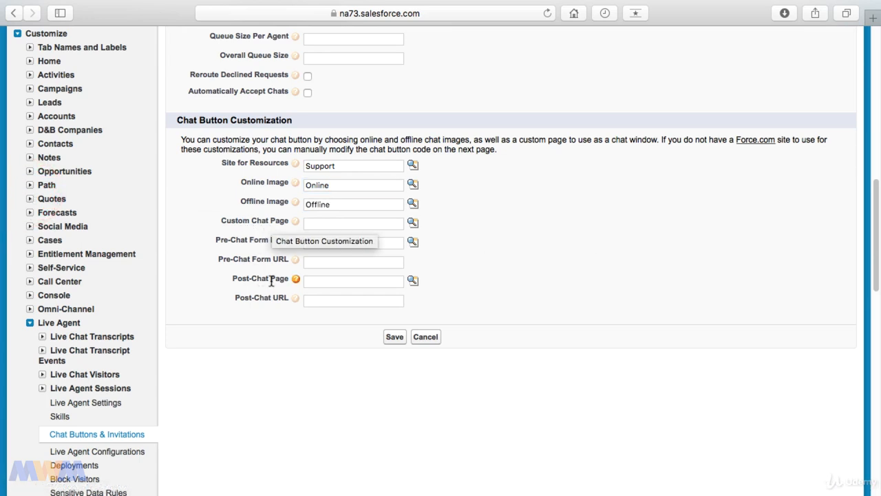
{"action": "left_click", "coordinate": [394, 336]}
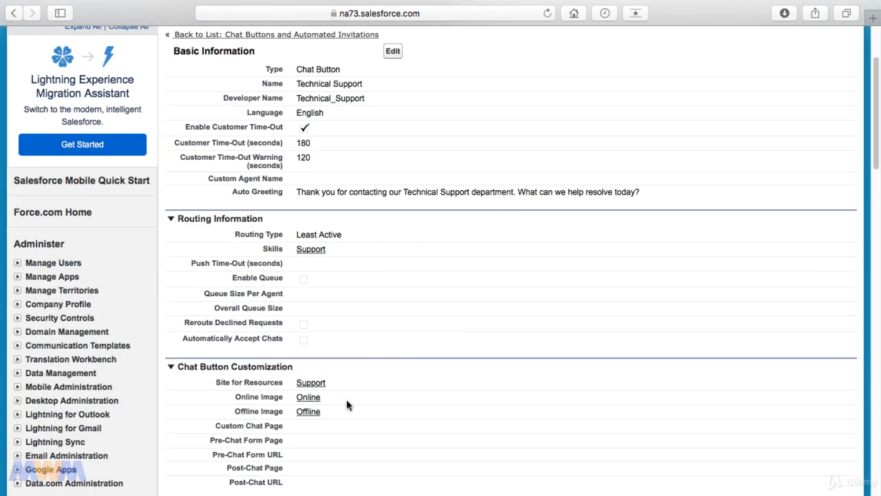
{"action": "scroll", "coordinate": [348, 405], "scroll_direction": "up", "scroll_amount": 2}
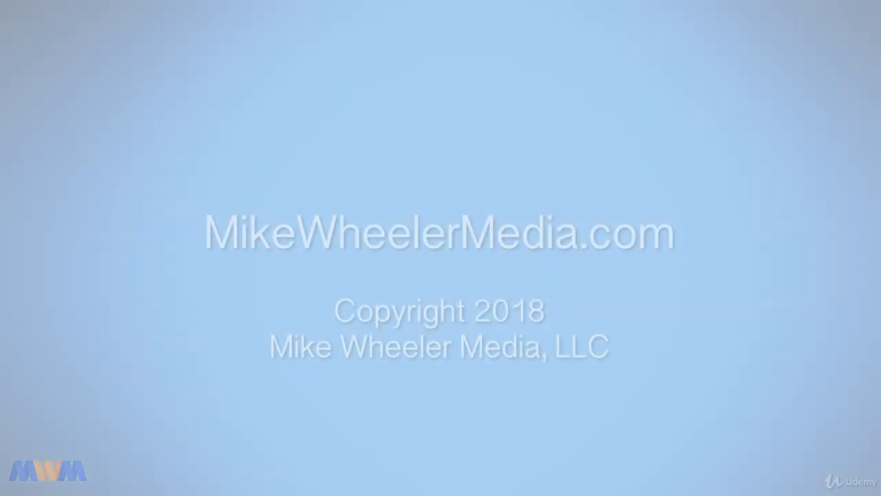